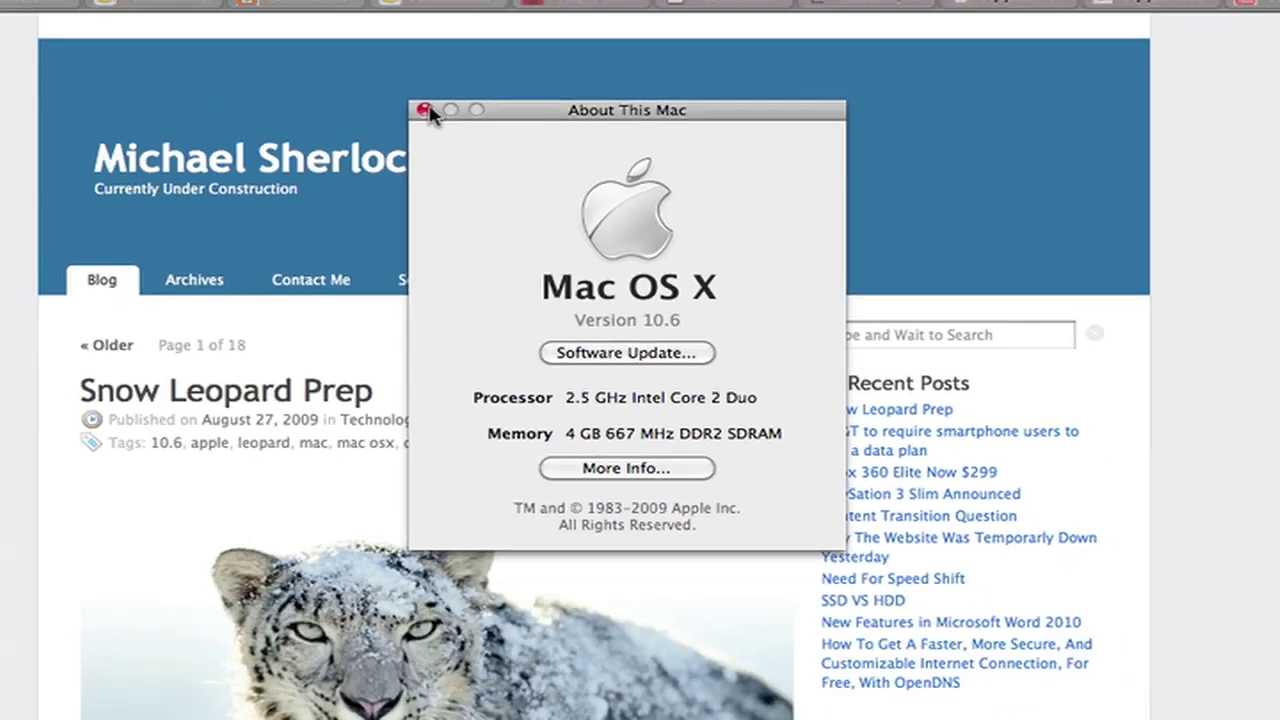
Close the About This Mac window and launch QuickTime Player through a Spotlight search.
click(329, 44)
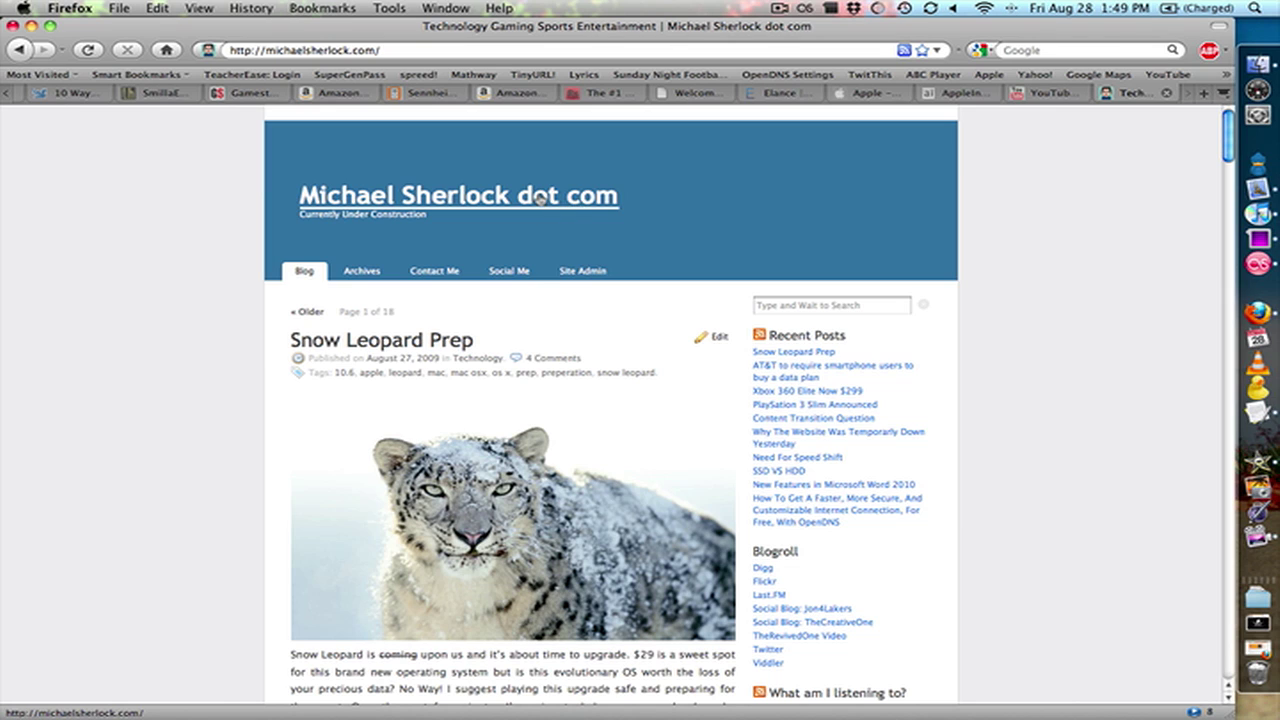
key(super+space)
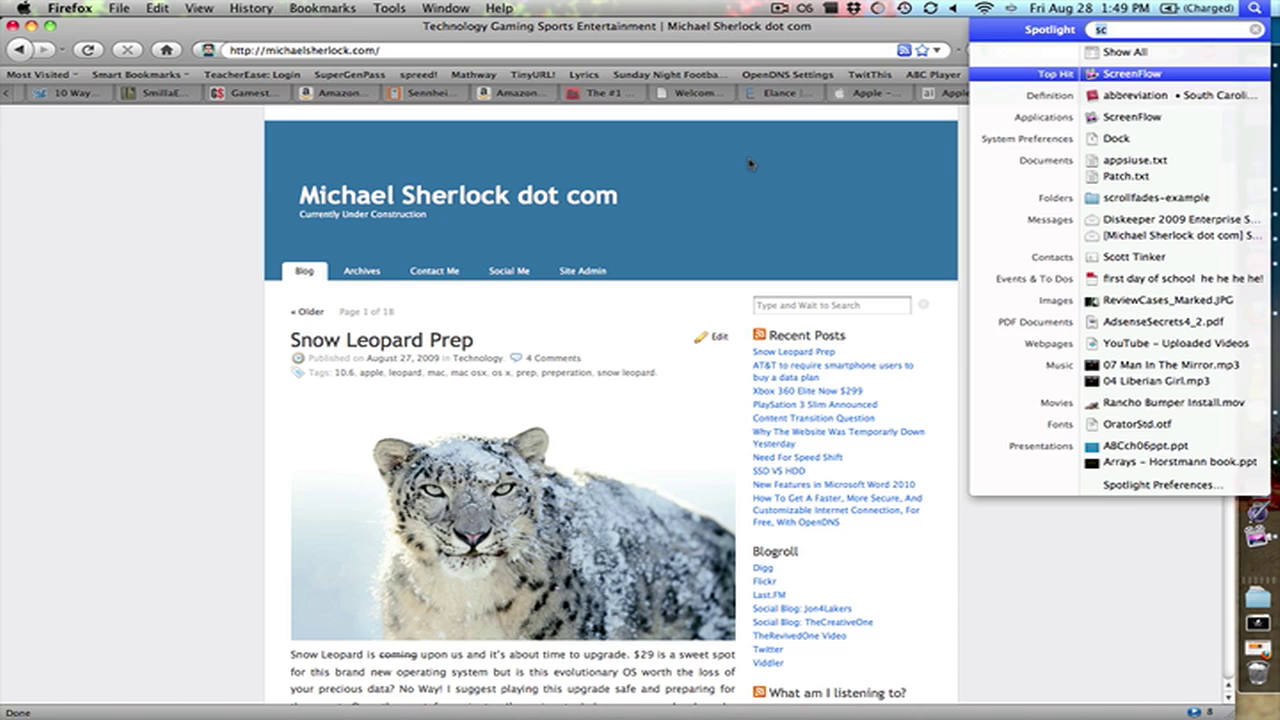
text(quic)
key(Return)
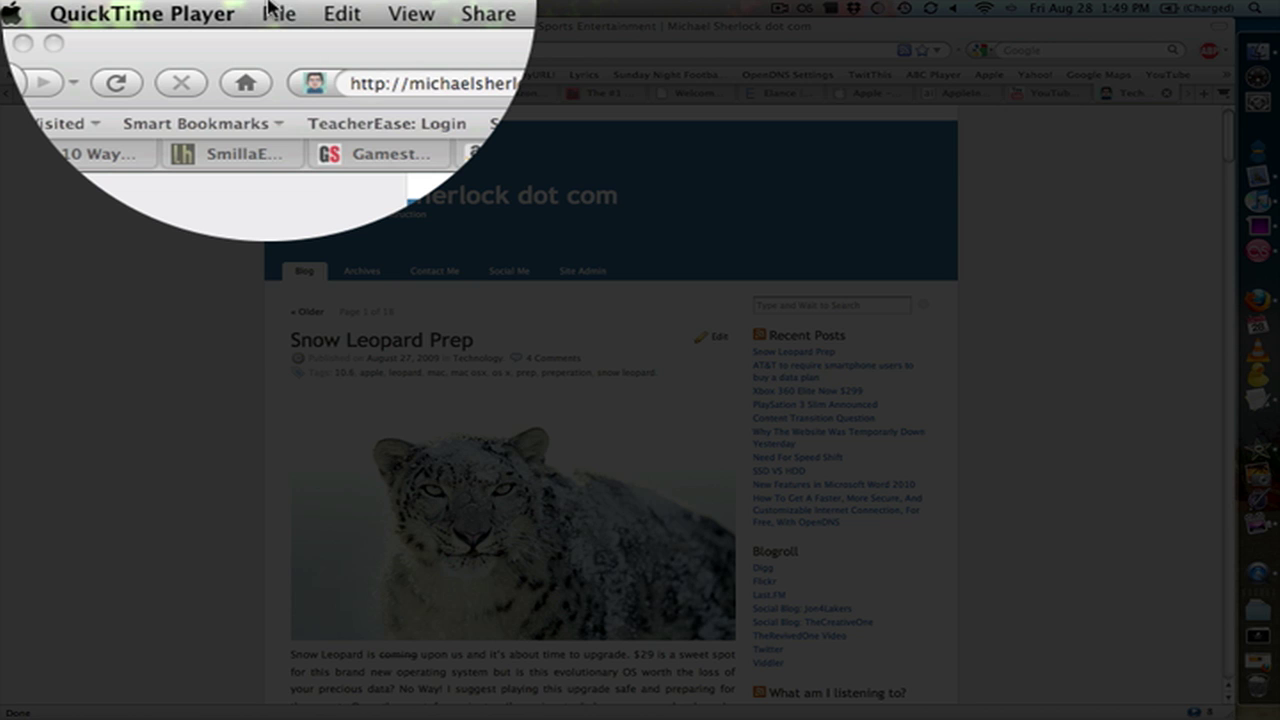
Open a new movie recording, view its camera, microphone, quality and save options, and close it without recording.
click(185, 8)
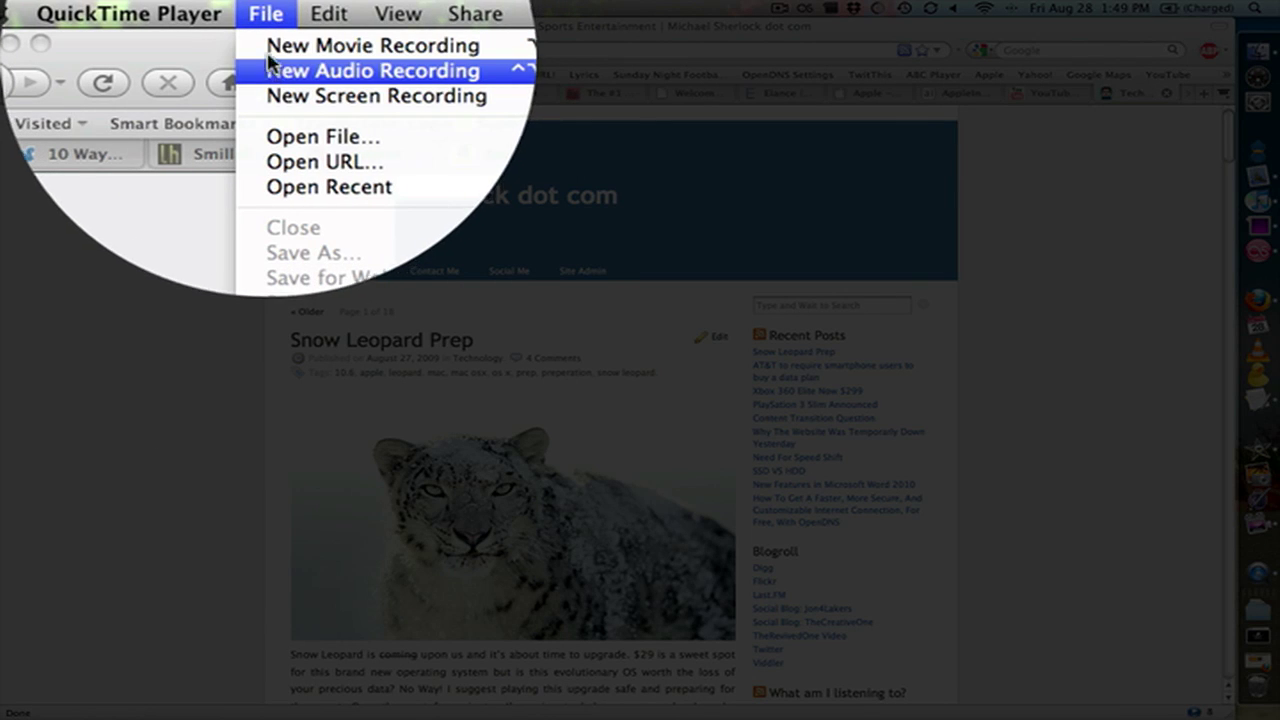
click(270, 45)
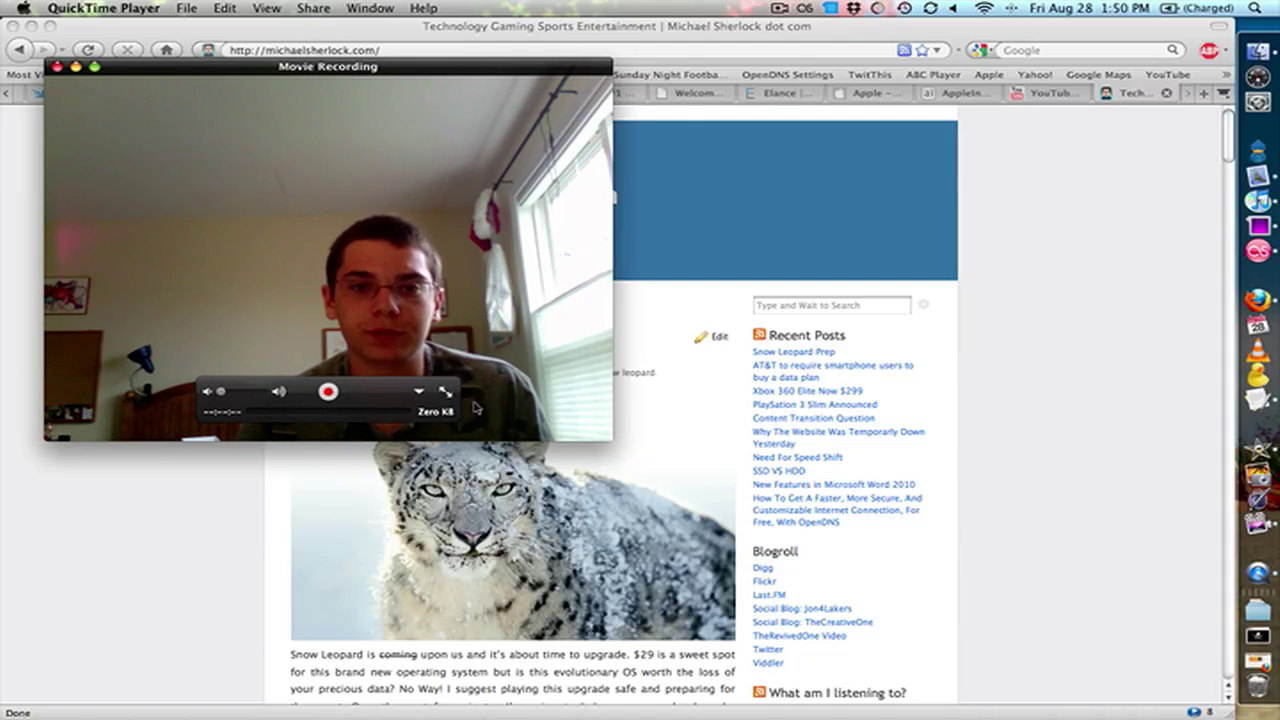
click(418, 394)
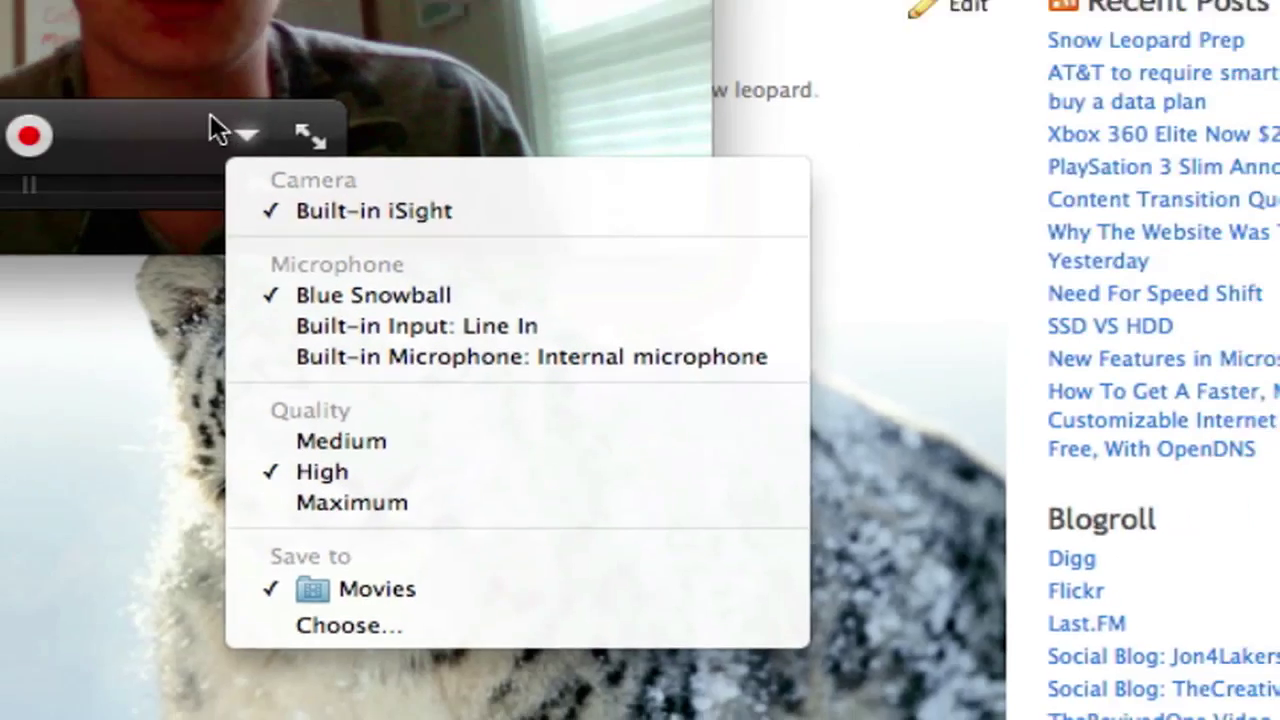
click(164, 66)
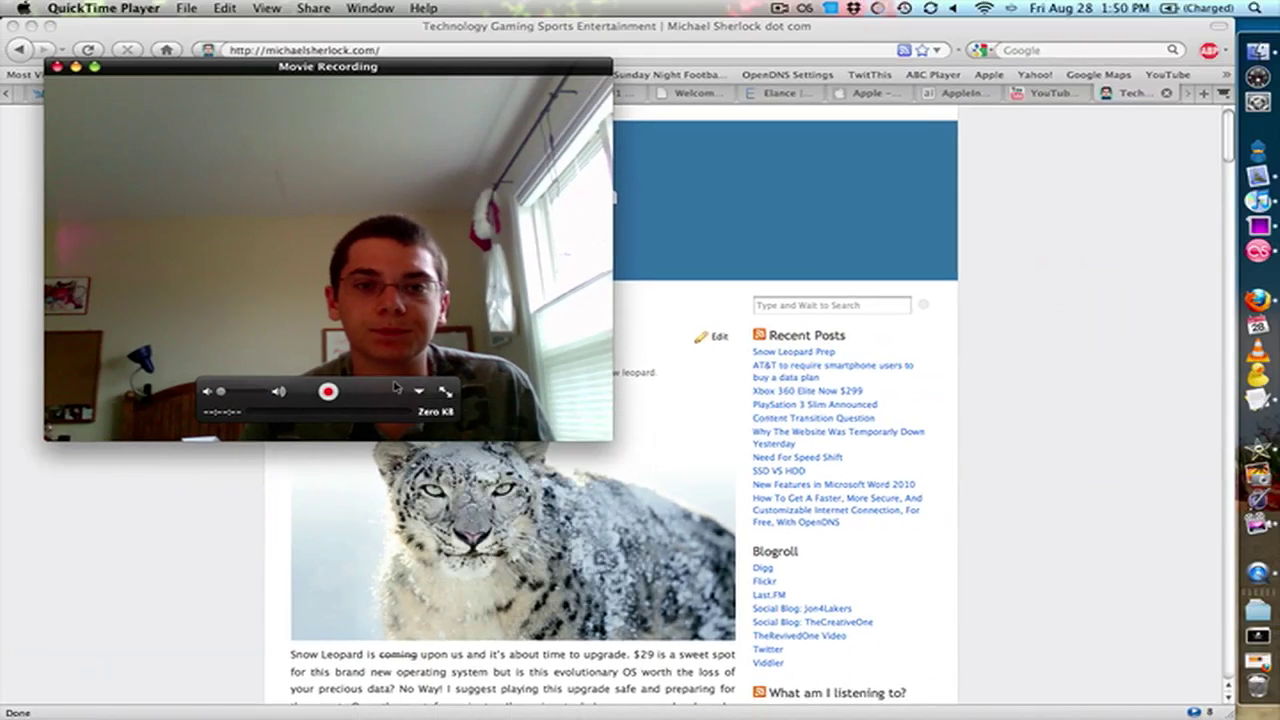
click(76, 67)
Open a new screen recording, view its microphone, quality and save options, and close it without recording.
click(184, 9)
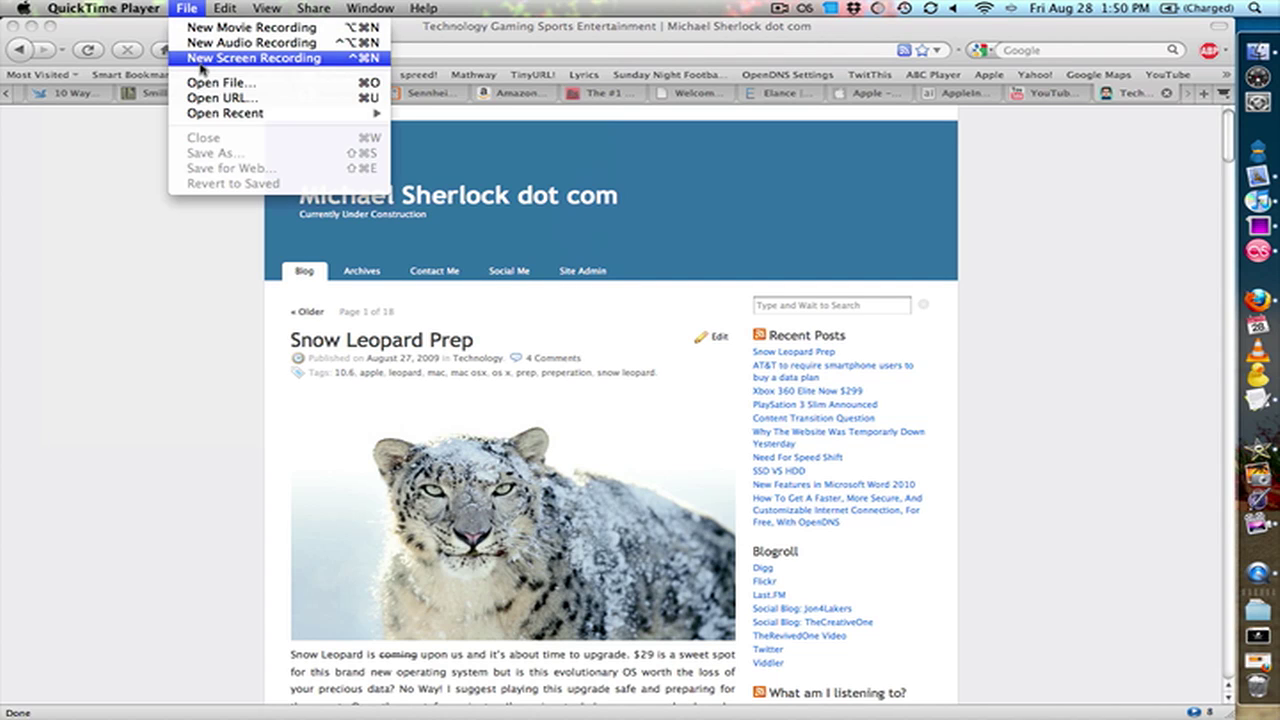
click(254, 57)
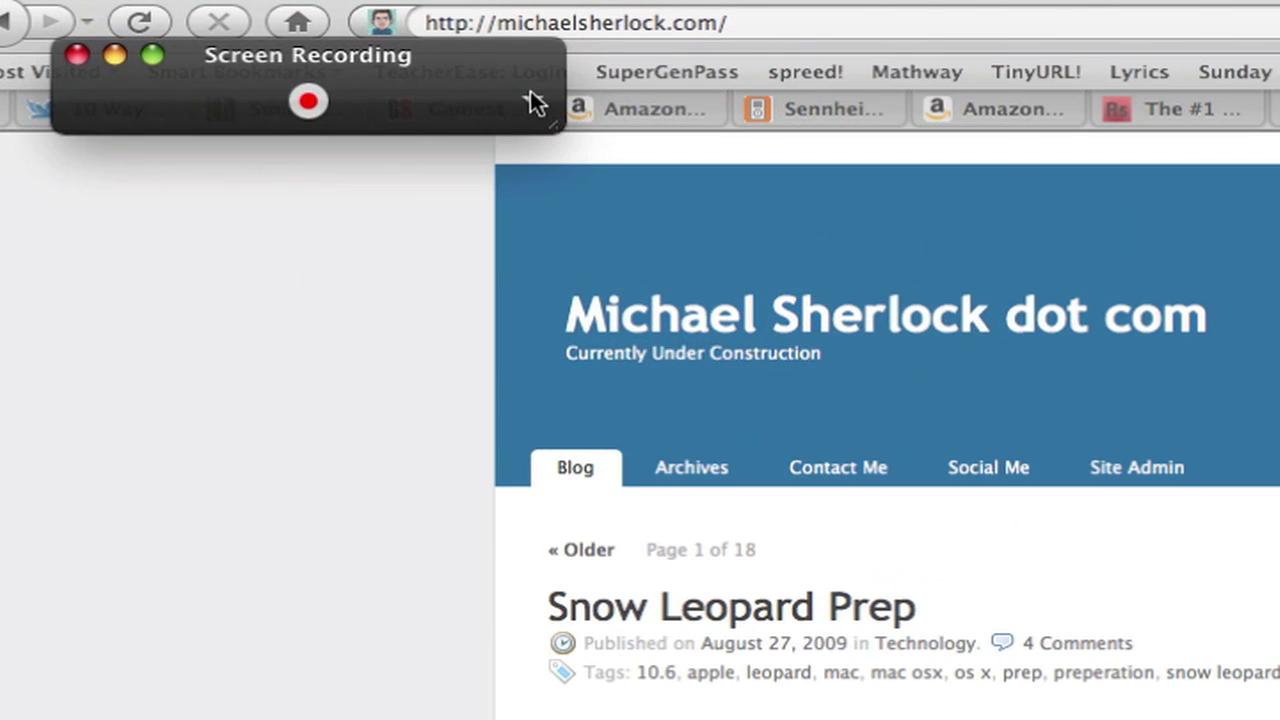
click(533, 101)
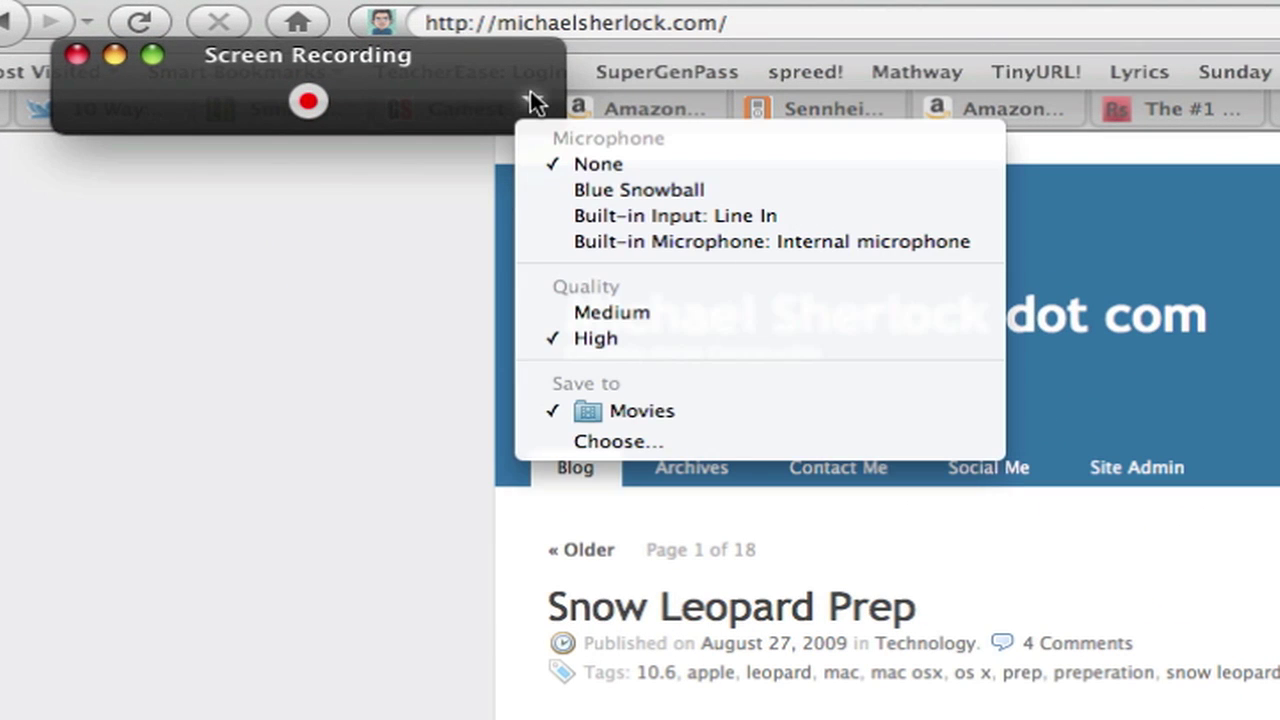
click(419, 76)
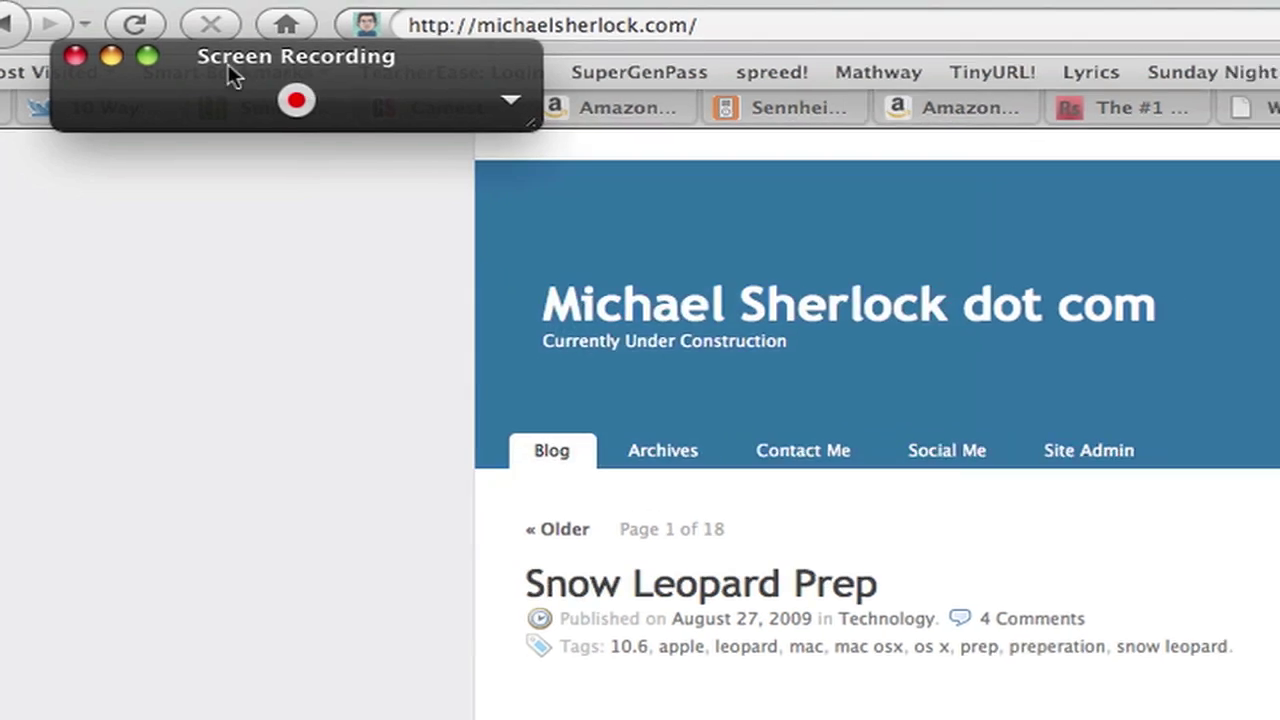
click(57, 67)
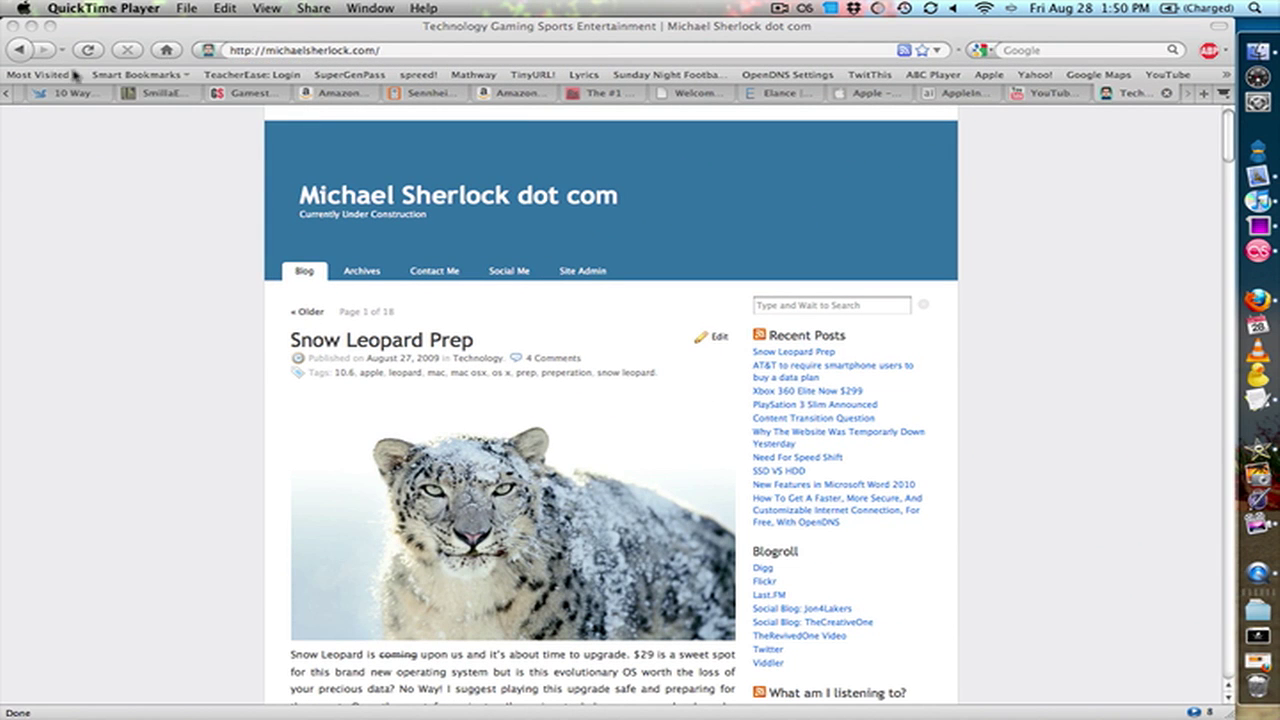
Open Snow Leopard Upgrade.mp4 from the Movies folder in the Finder.
click(1258, 48)
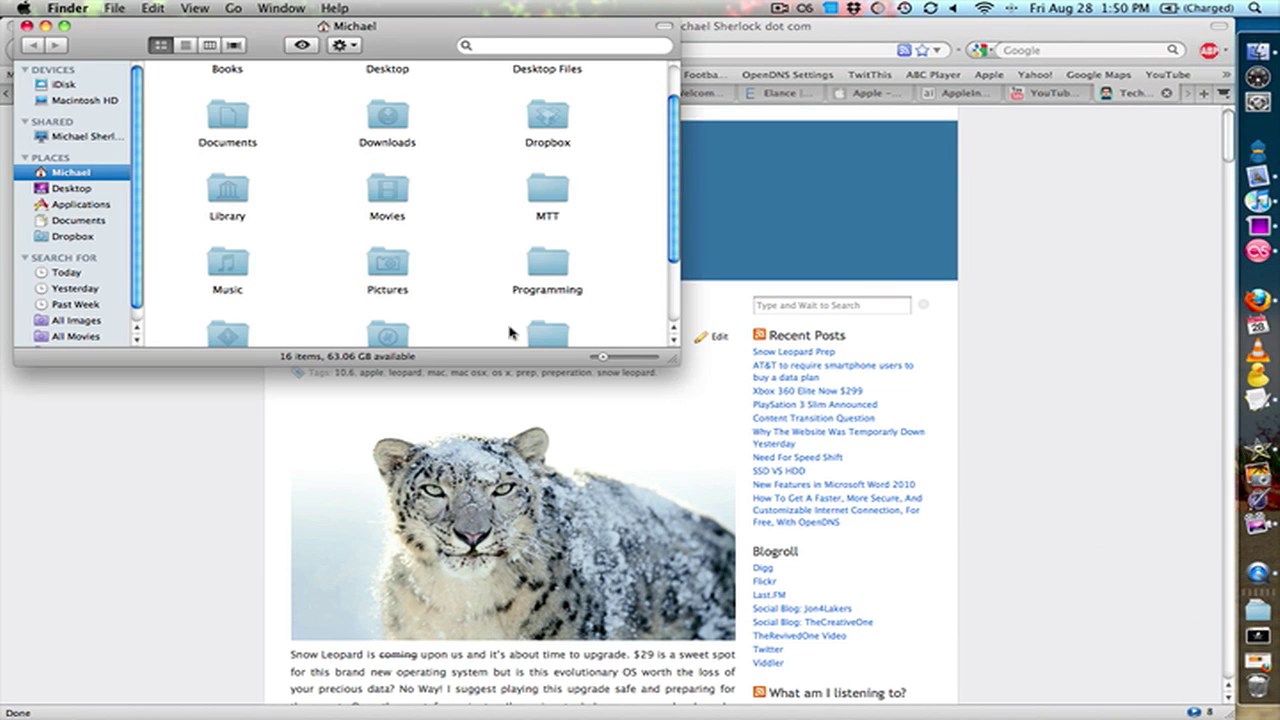
double_click(384, 206)
double_click(545, 165)
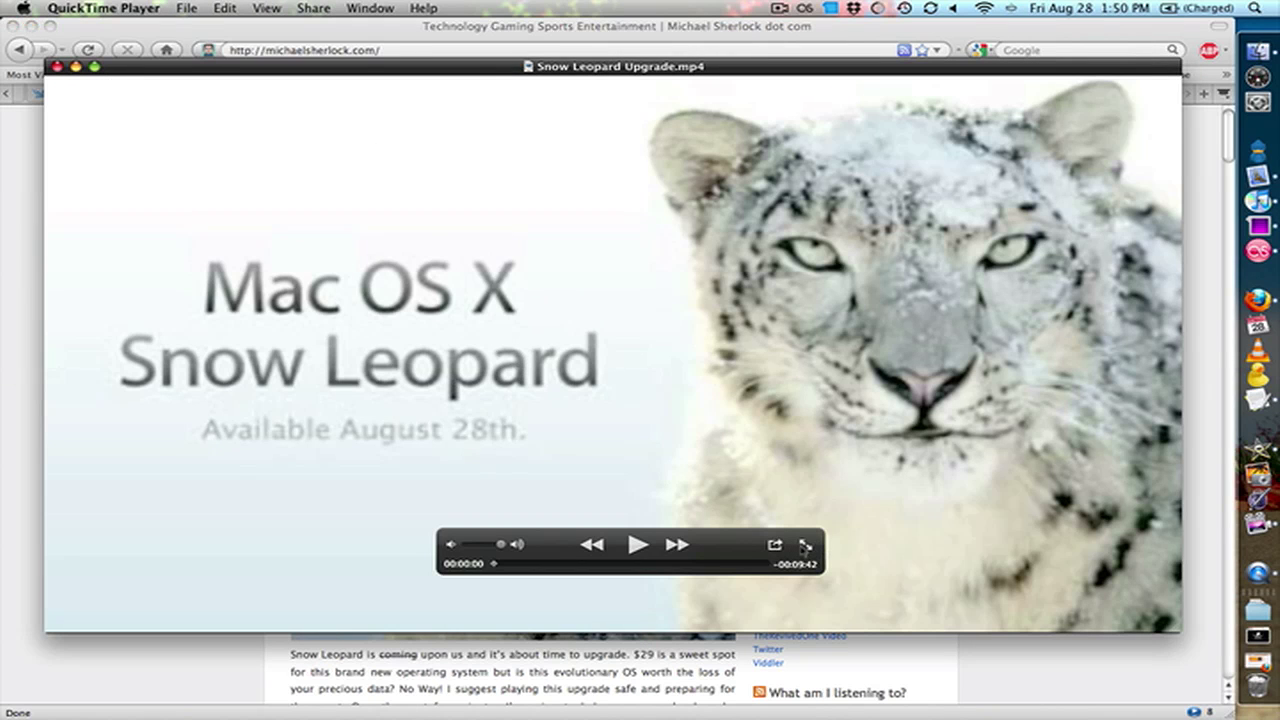
View the movie in full screen, toggling its screen-fill mode before returning to the windowed view.
click(805, 545)
click(806, 546)
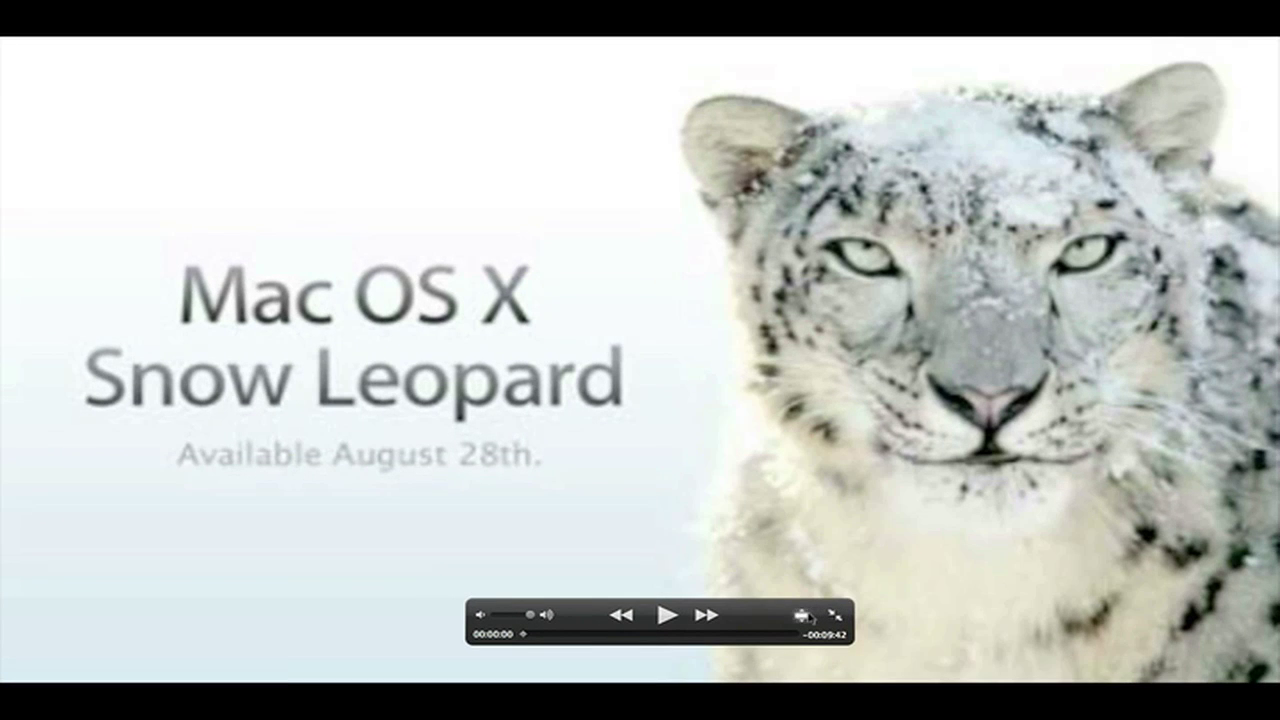
click(803, 615)
click(808, 616)
click(835, 615)
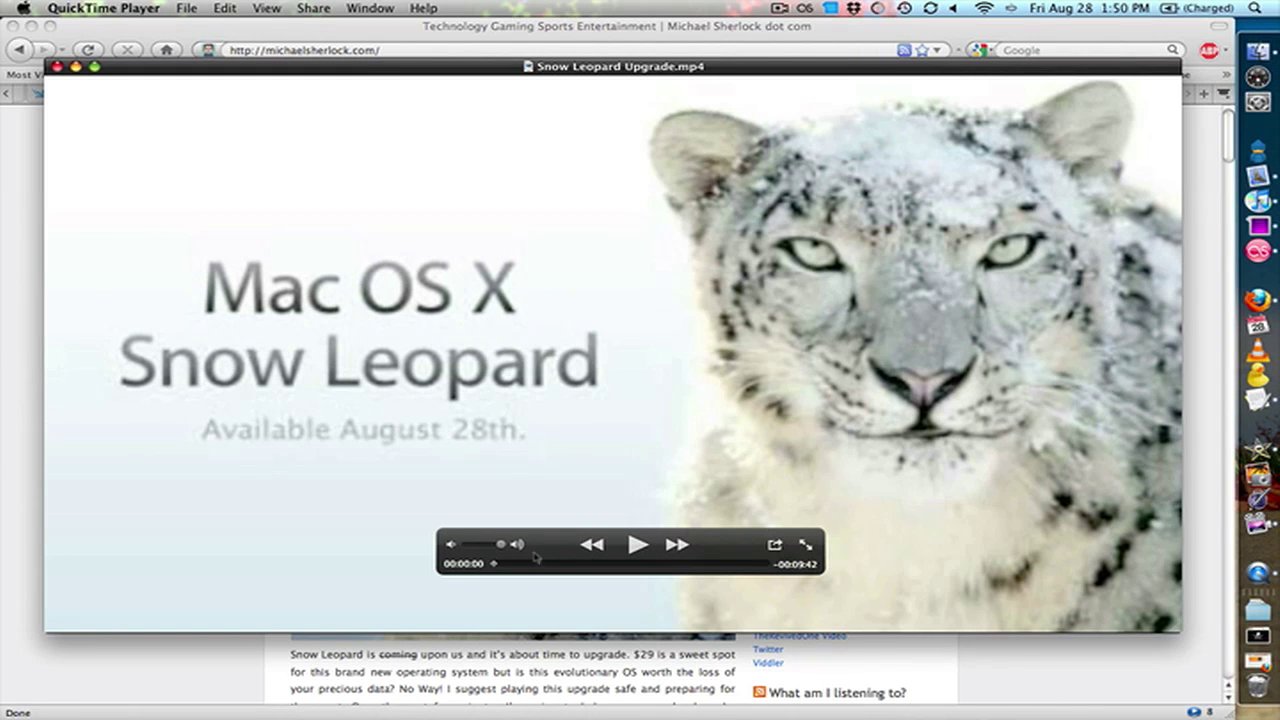
Examine the Trim timeline for the Snow Leopard Upgrade movie and cancel without trimming it.
drag(370, 70, 346, 61)
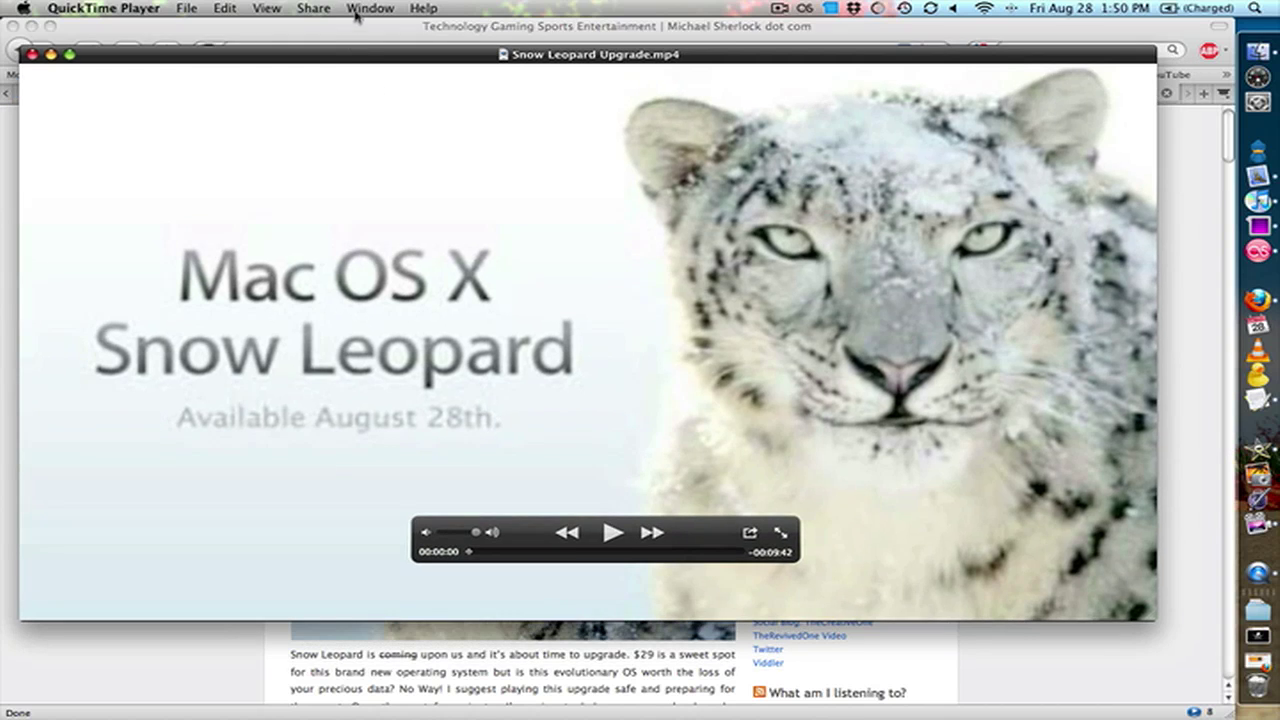
click(318, 10)
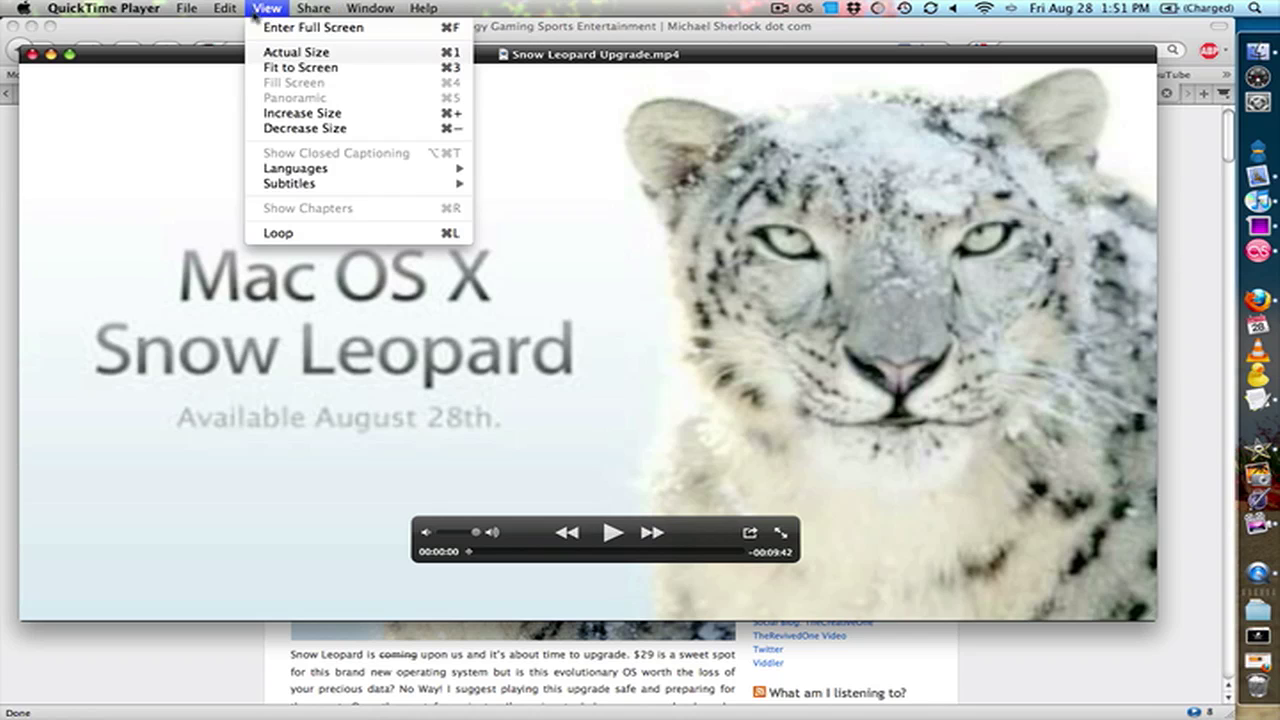
mouse_move(208, 8)
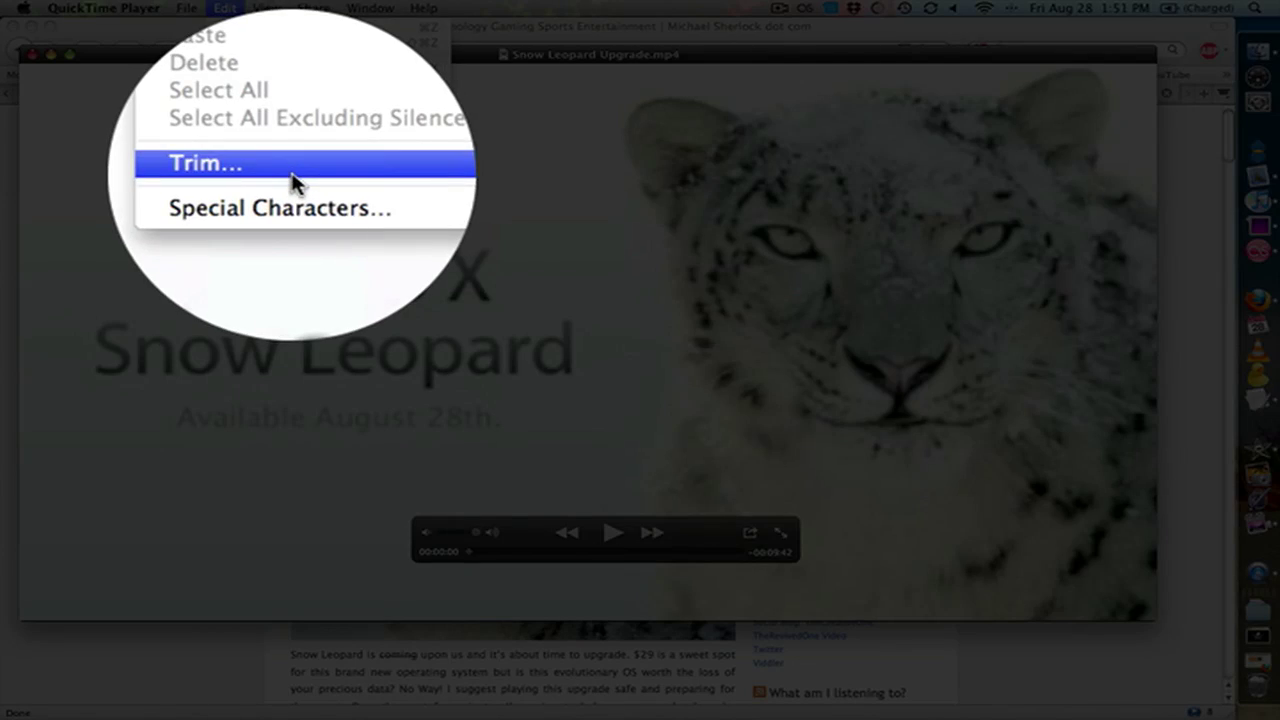
click(296, 166)
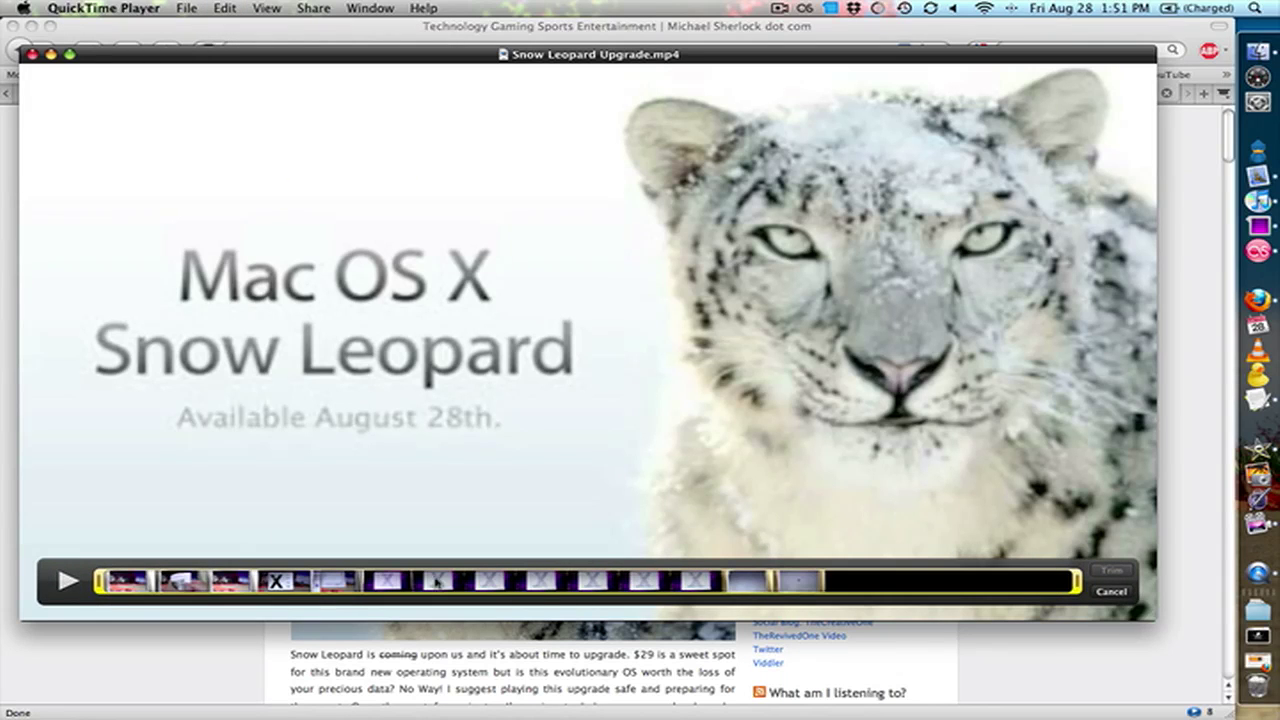
click(1114, 594)
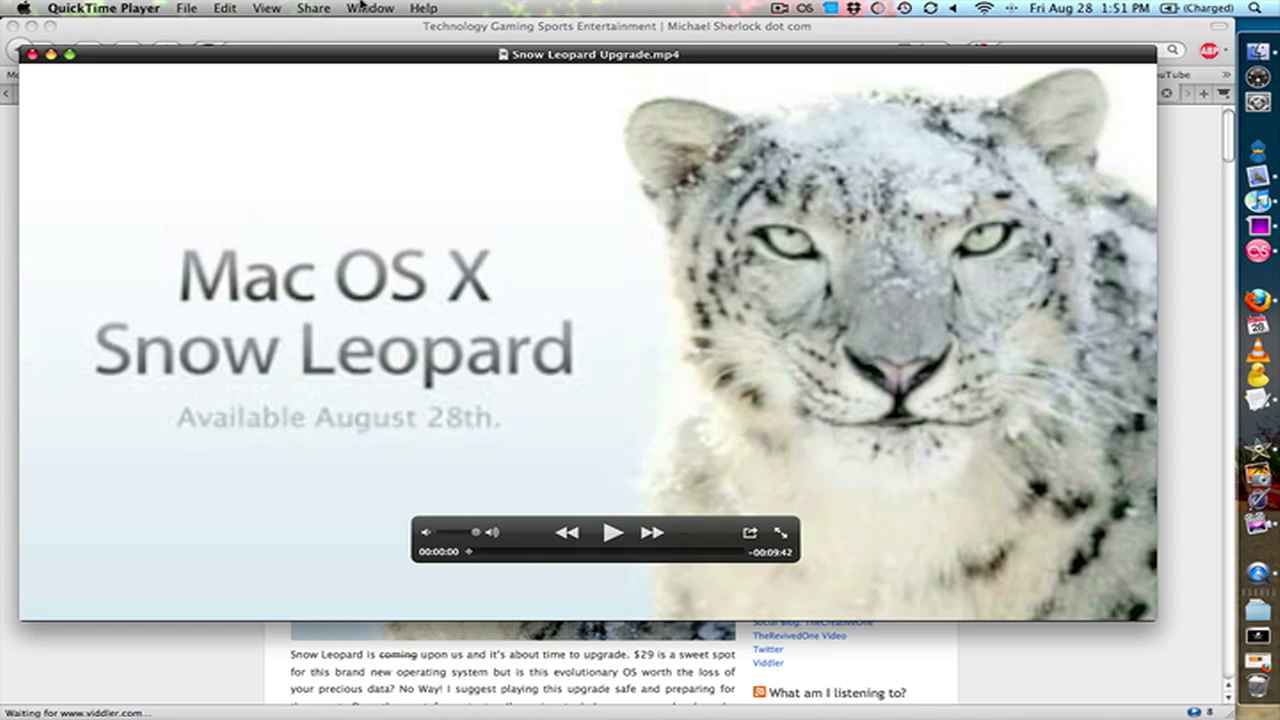
View the sharing destinations available for the movie and close its window.
click(305, 8)
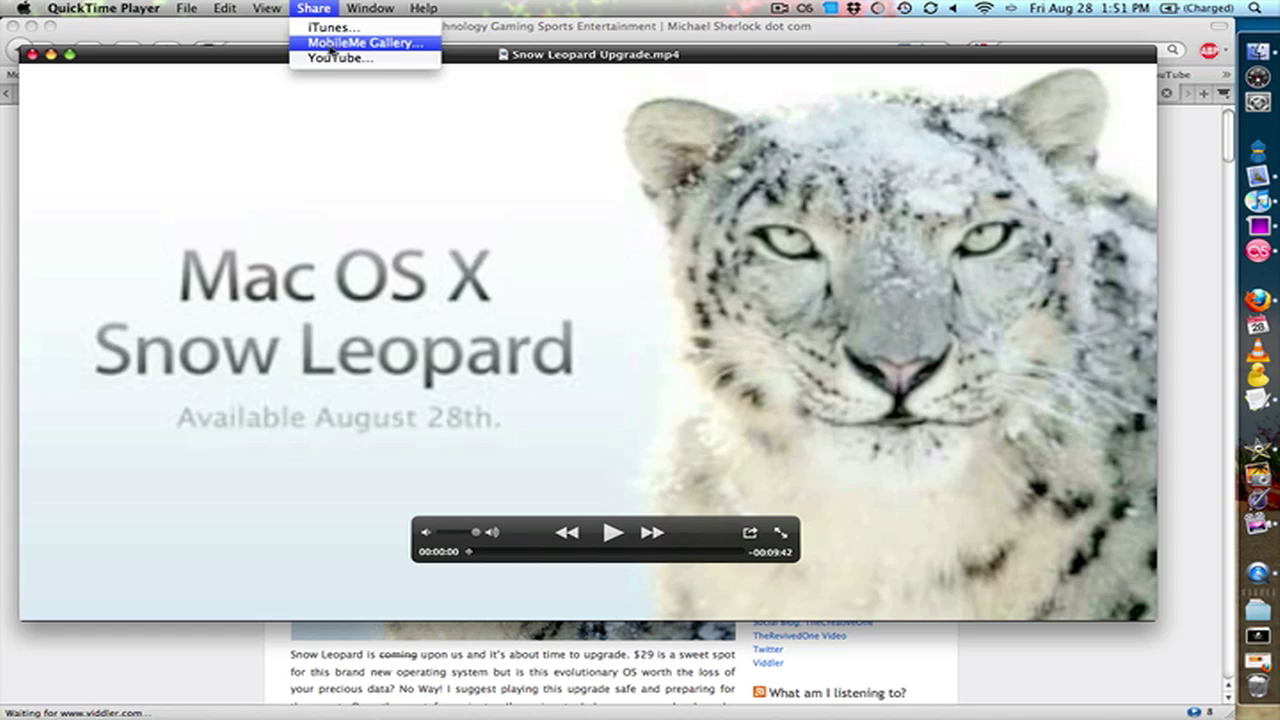
click(179, 44)
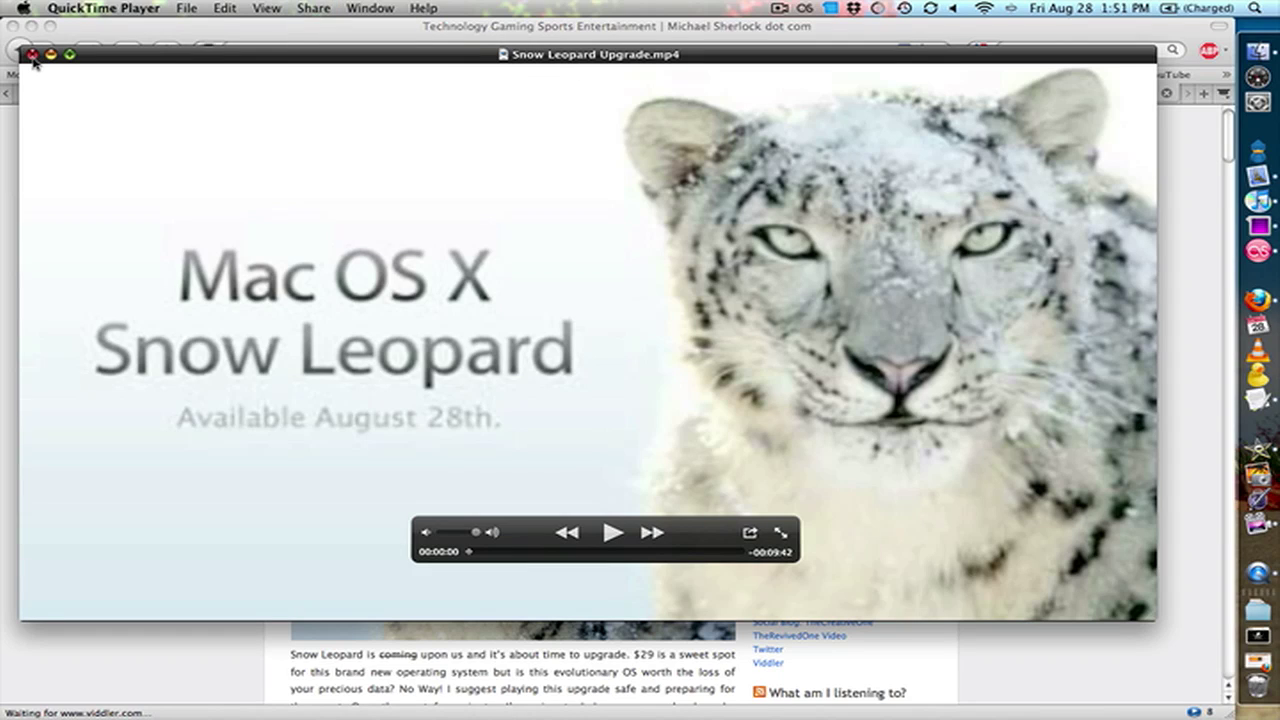
click(33, 55)
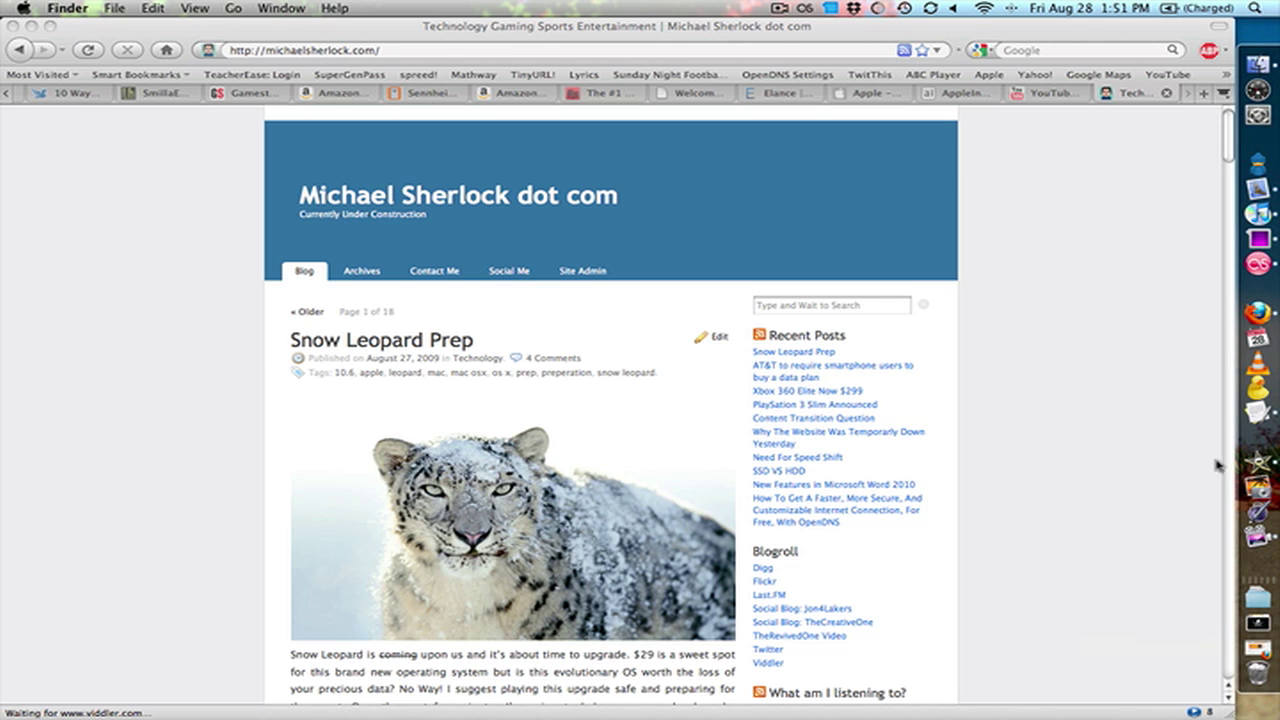
Enable minimizing windows into the application icon in the Dock settings of System Preferences.
click(1254, 118)
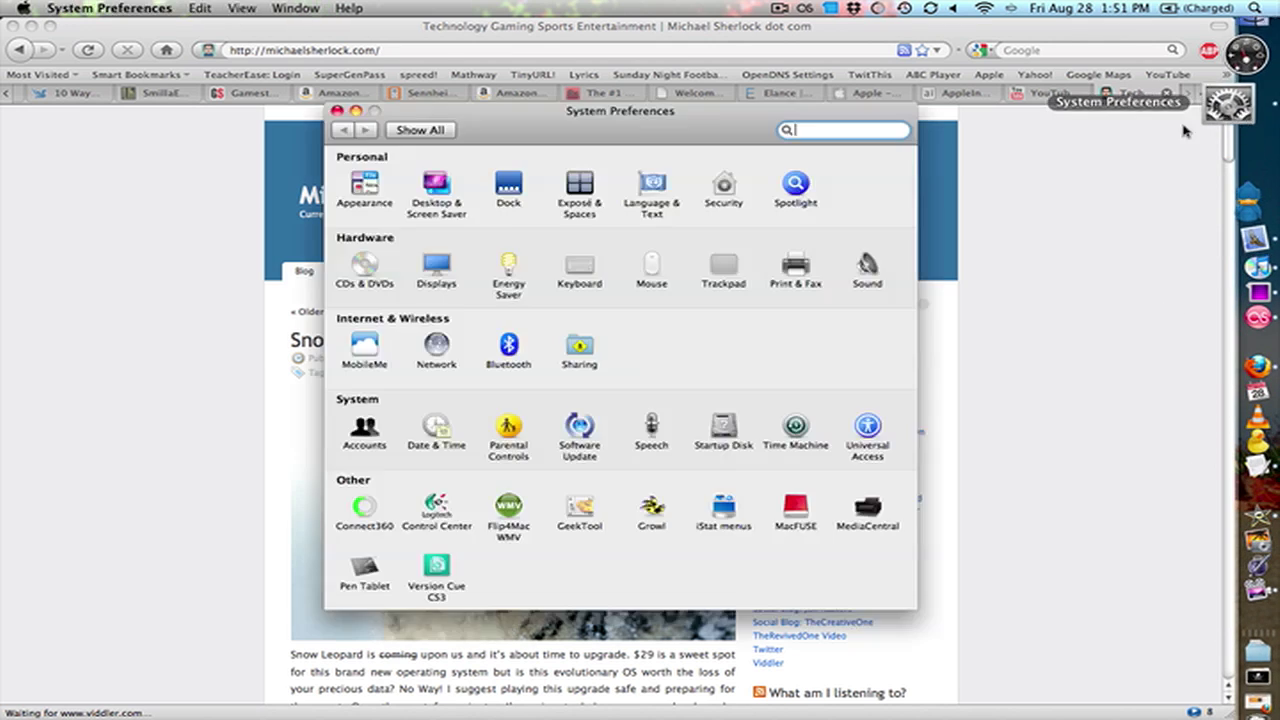
click(507, 196)
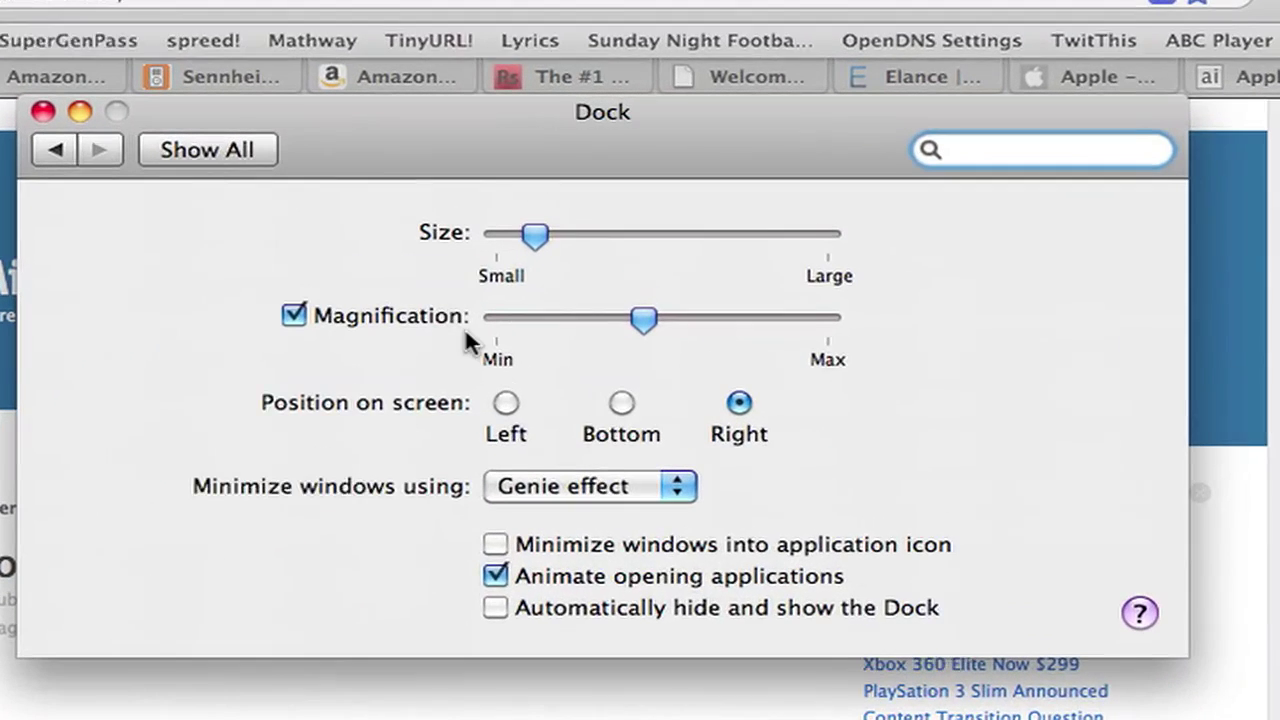
click(630, 555)
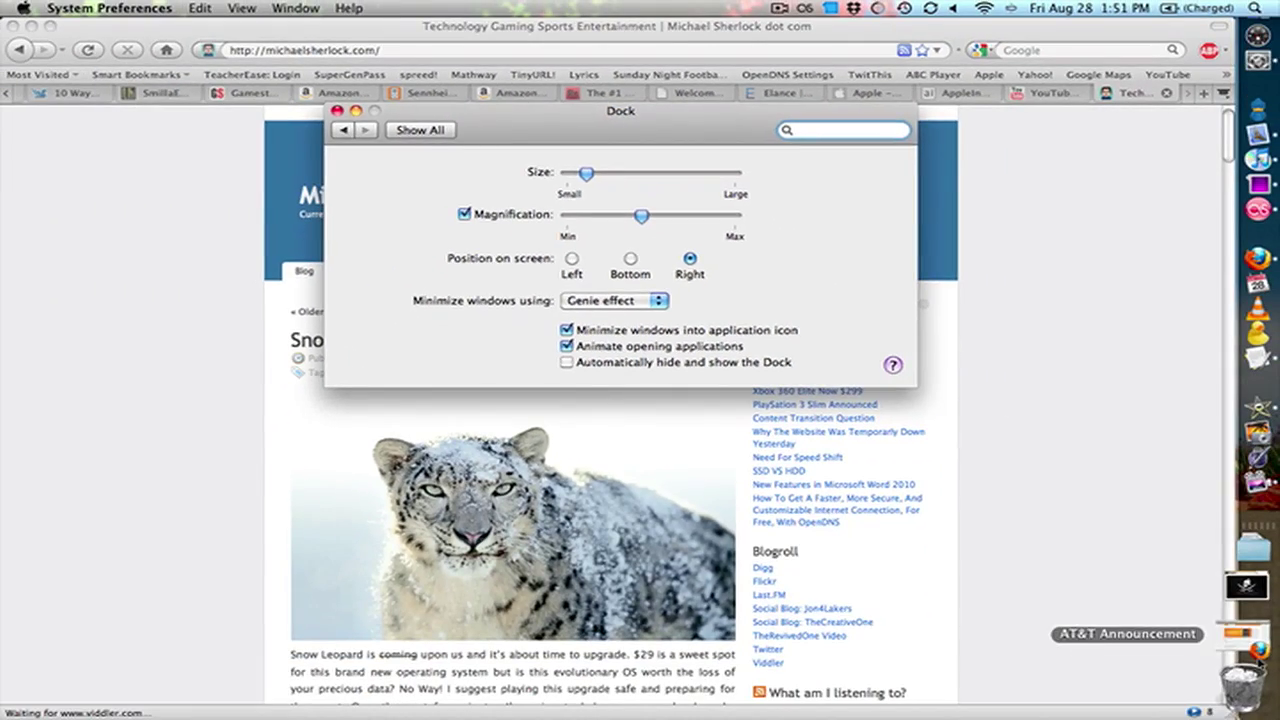
Restore the AT&T Announcement window from the Dock and minimize both Firefox windows into the application icon.
click(1240, 638)
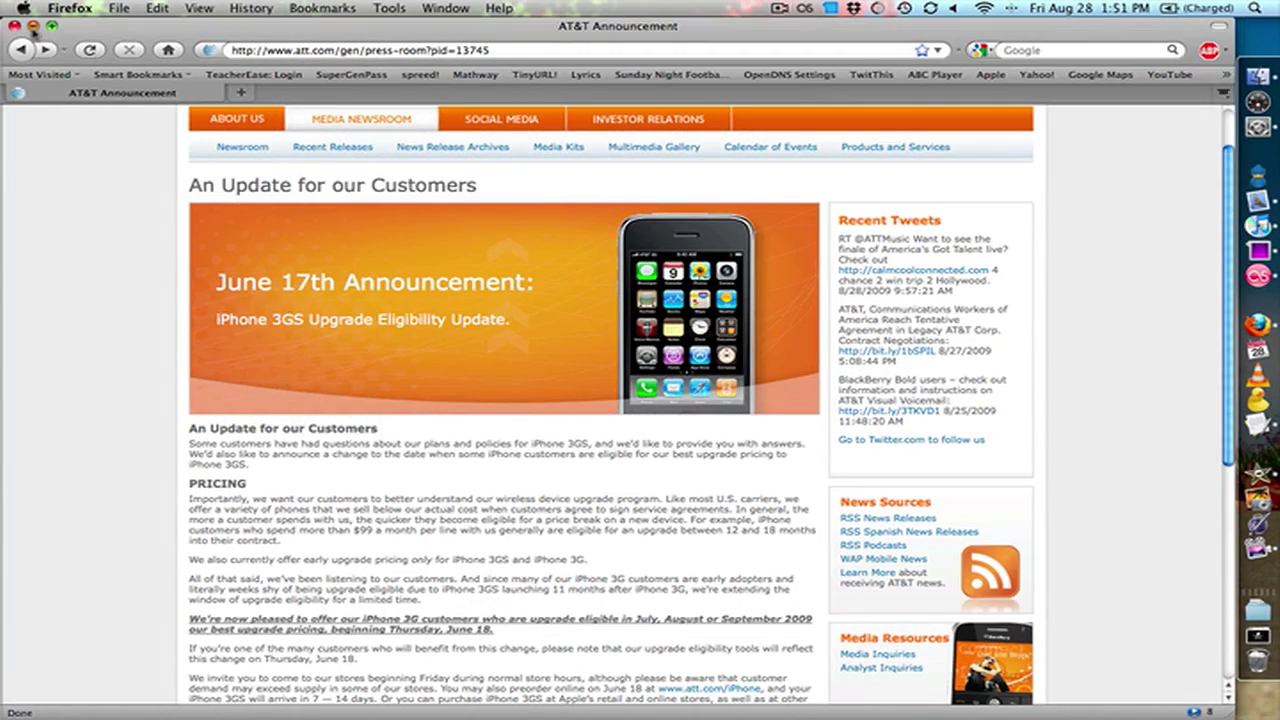
click(32, 25)
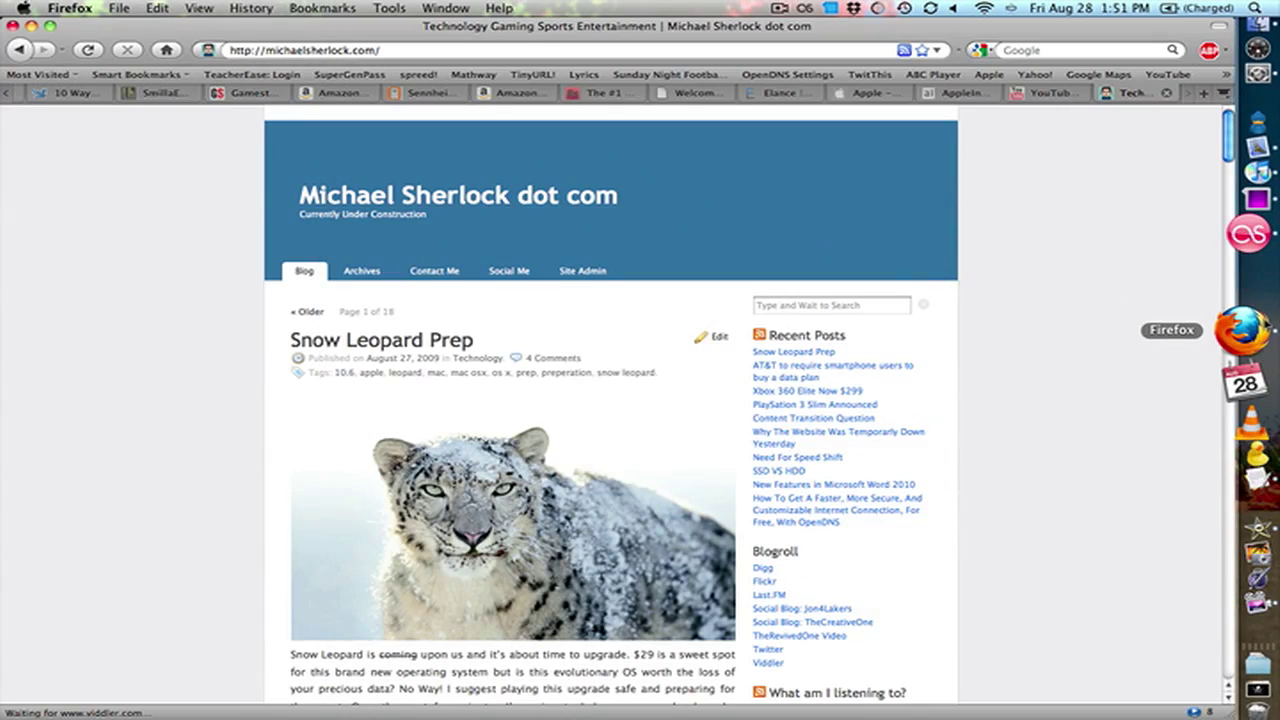
click(32, 25)
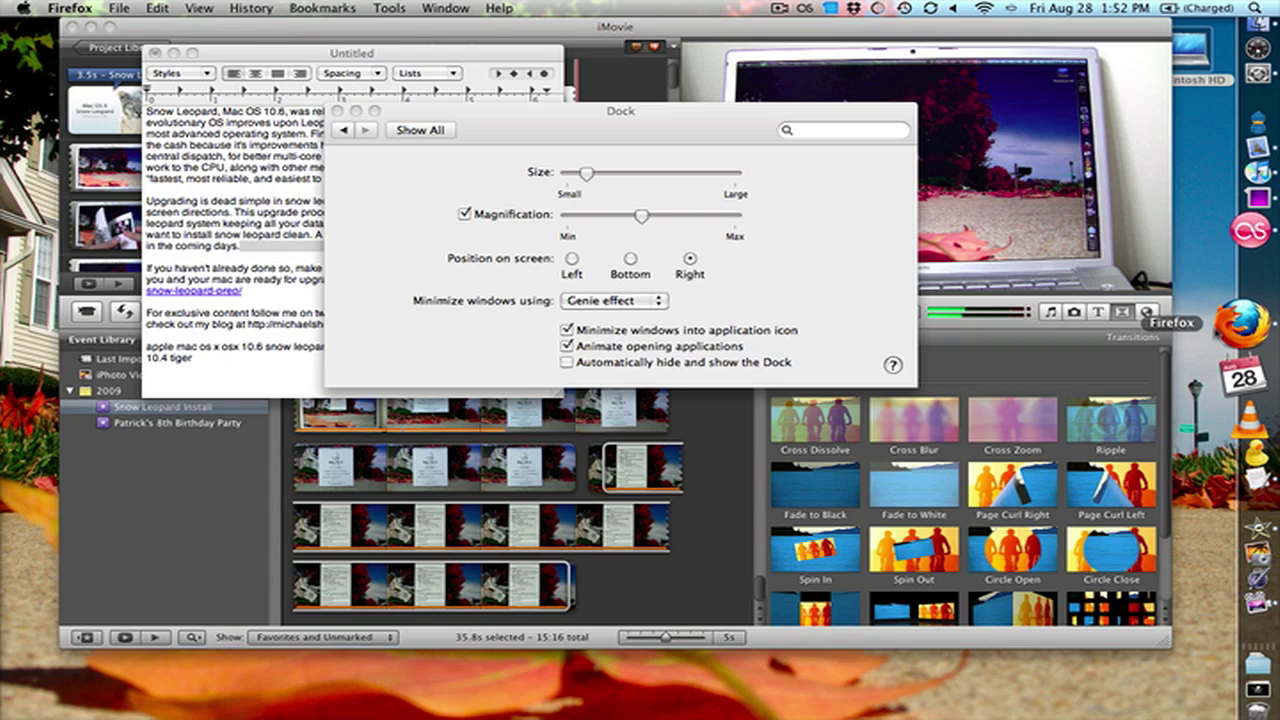
View Firefox's Dock window list and options, and restore the minimized Technology Gaming Sports Entertainment window.
right_click(1243, 322)
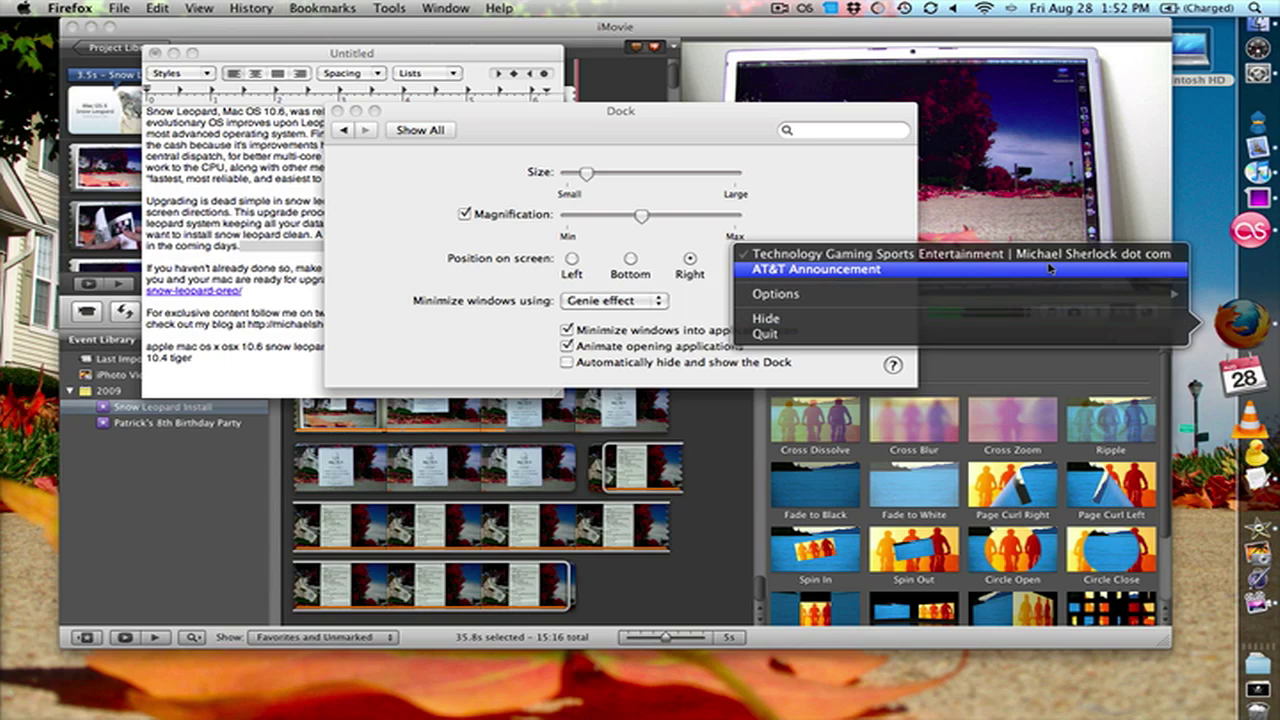
mouse_move(1028, 294)
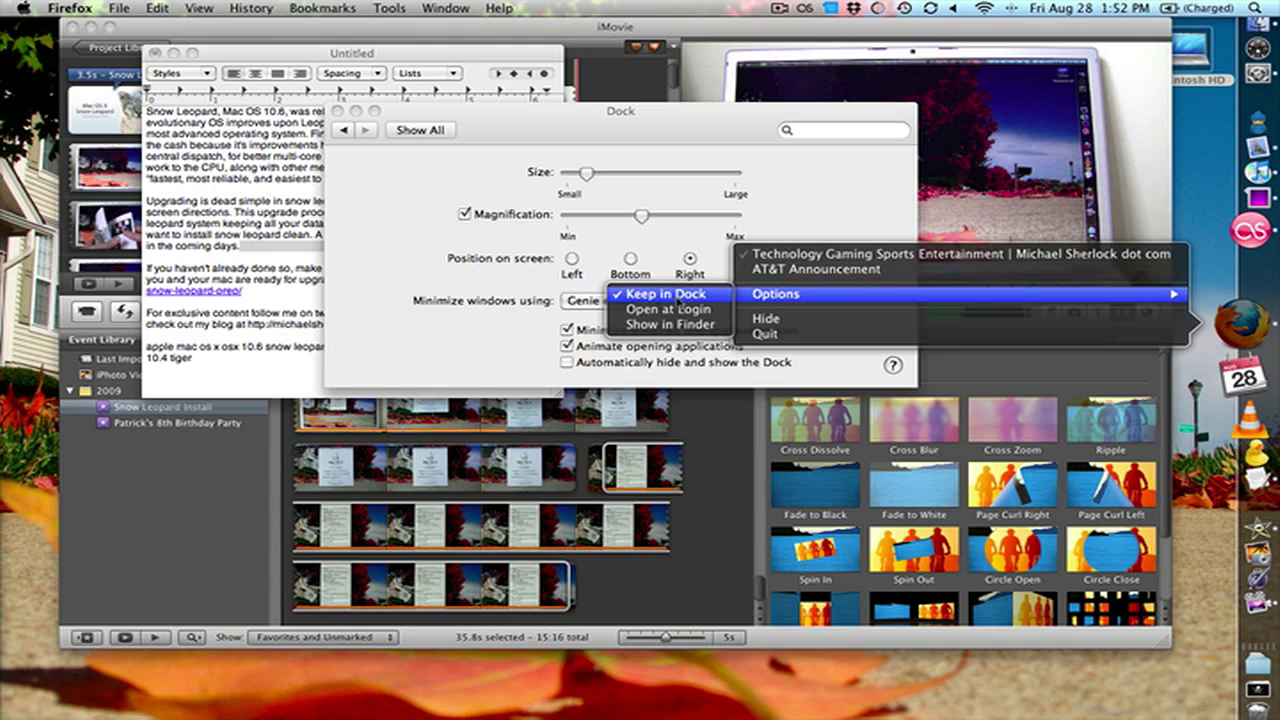
click(838, 256)
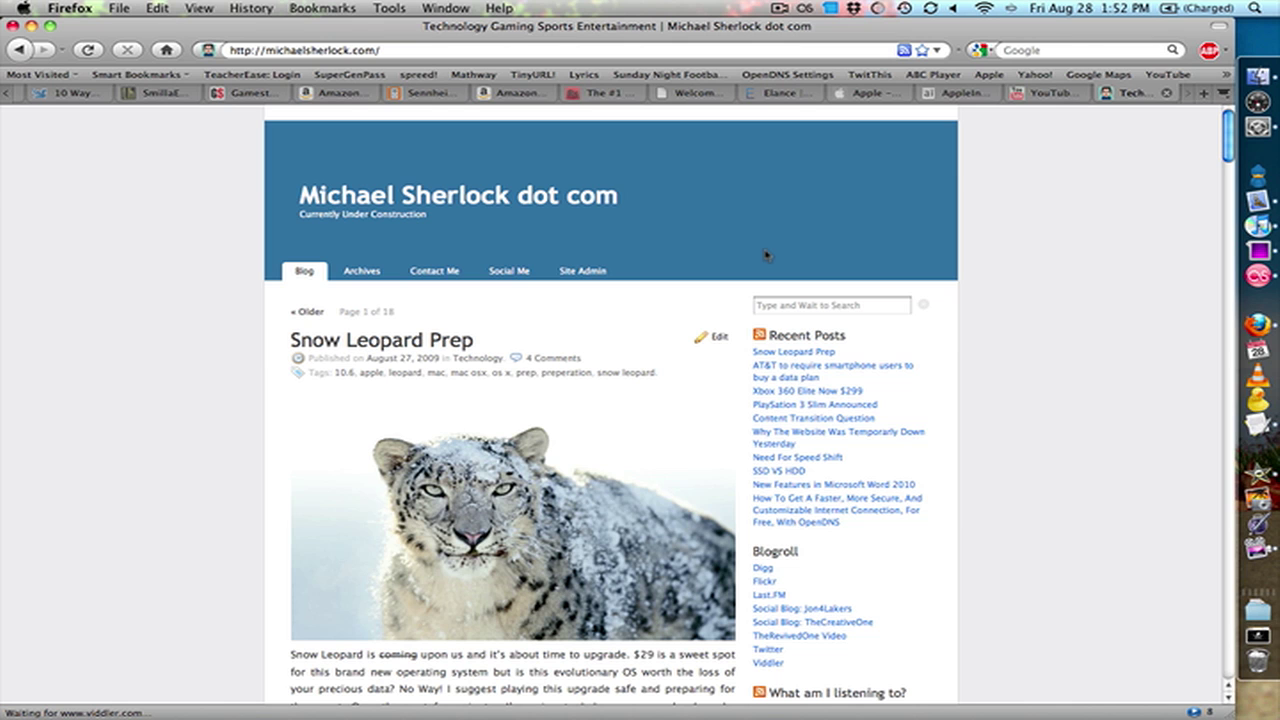
Show all open and minimized windows in Exposé and sort them by name.
key(F9)
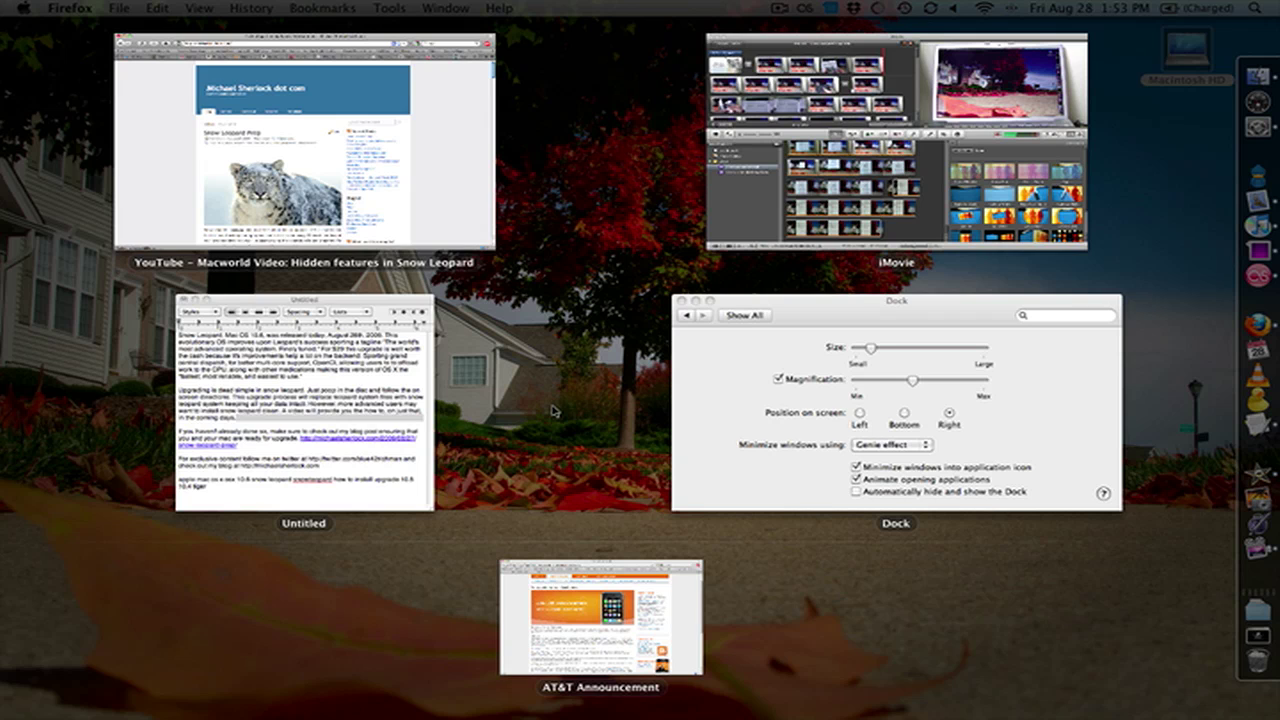
key(super+1)
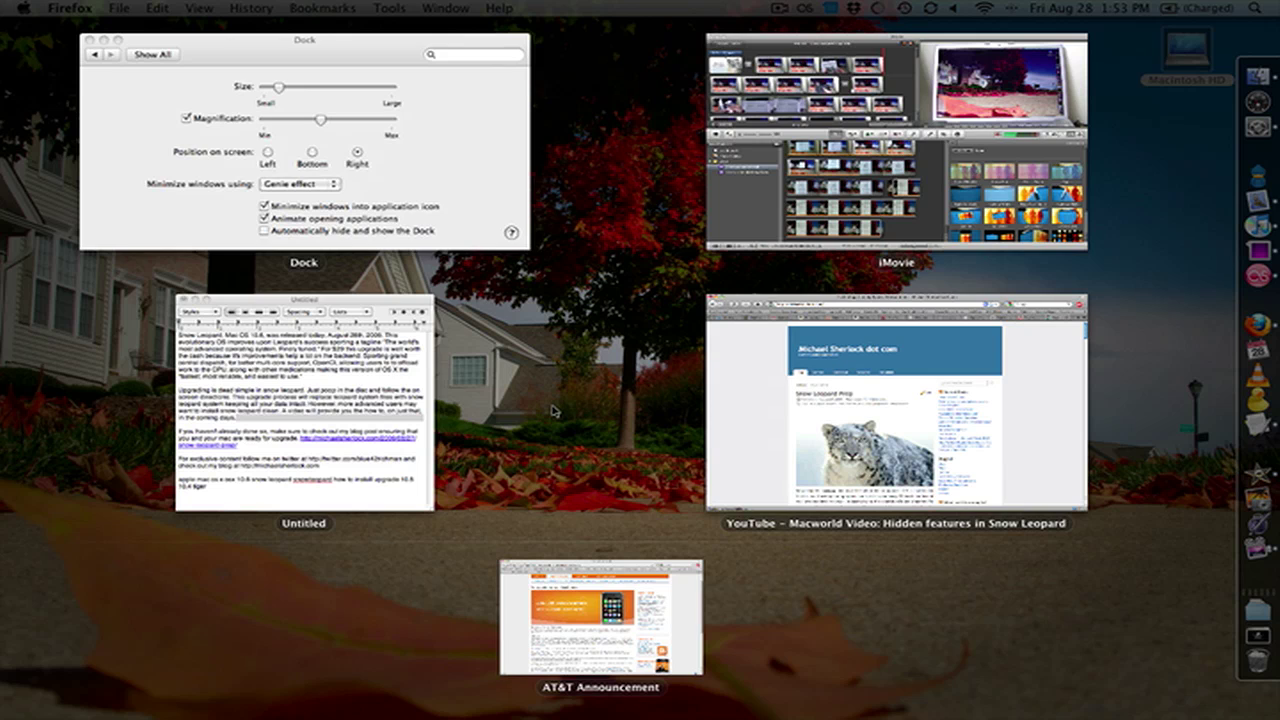
Sort the windows in Exposé by application and bring the Firefox blog window to the front.
key(super+2)
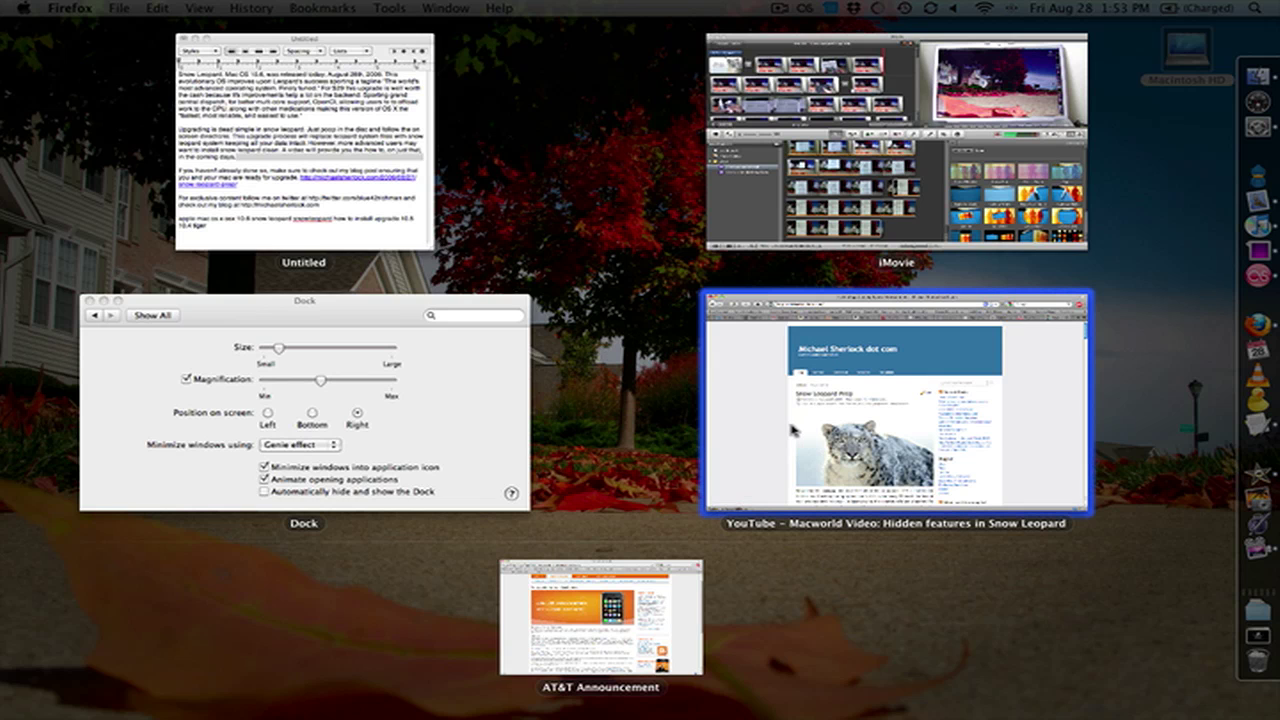
click(792, 430)
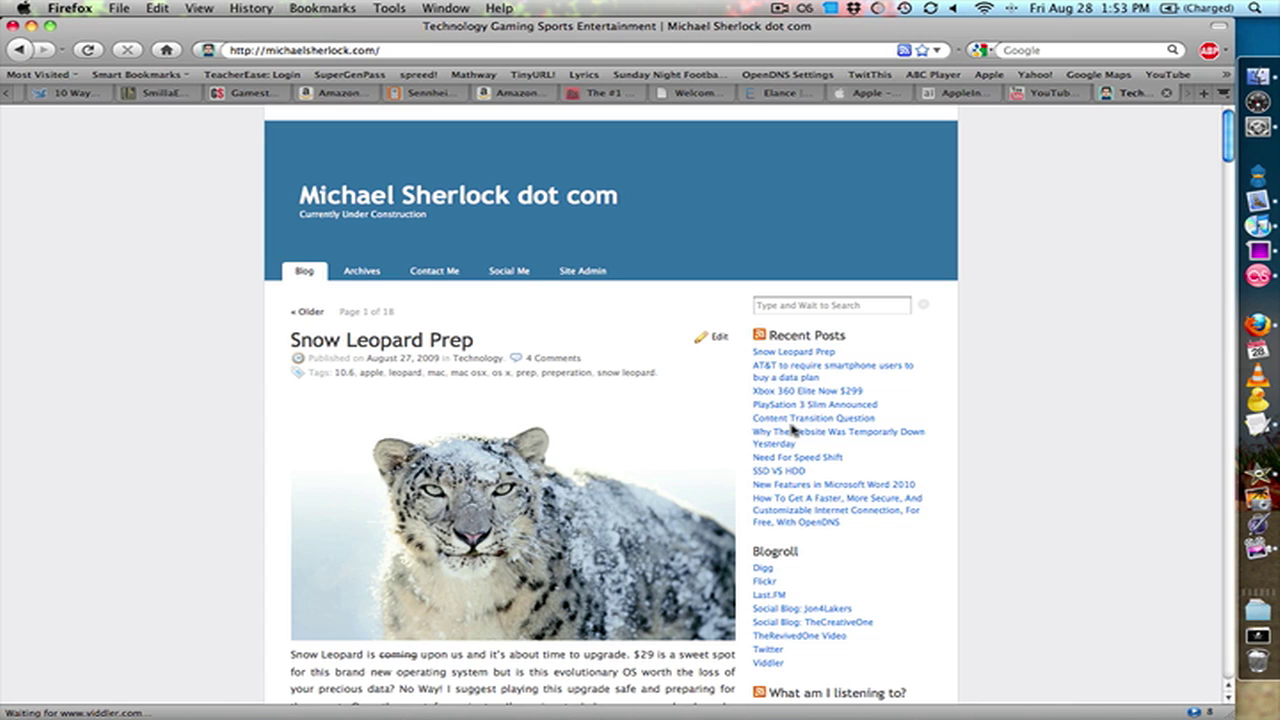
View only Firefox's open and minimized windows with Dock Exposé and return to the blog window.
click(1240, 322)
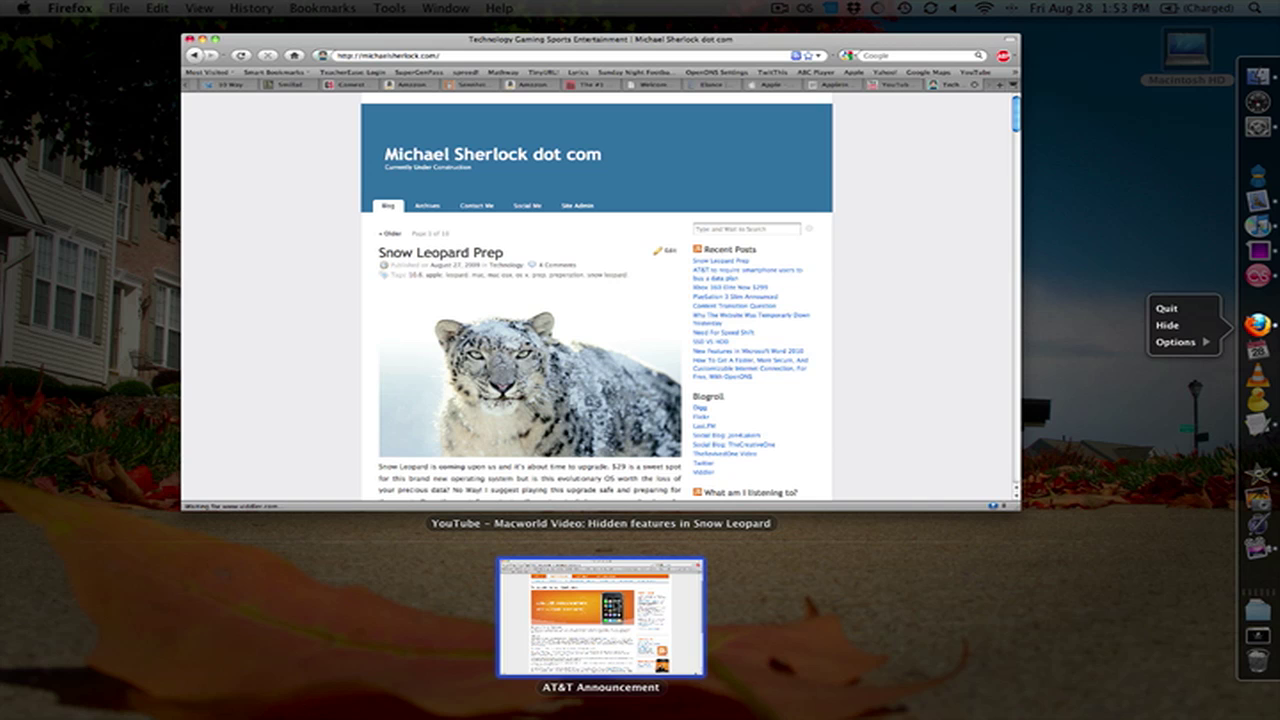
click(600, 392)
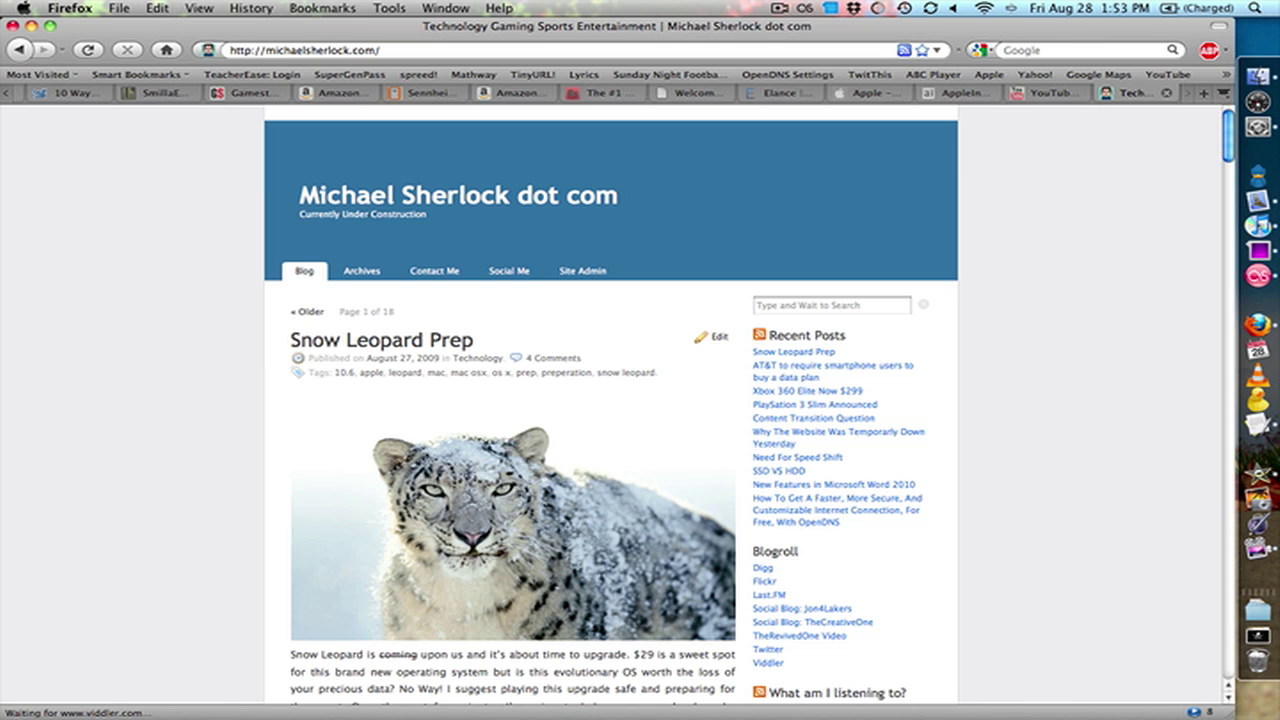
click(1265, 330)
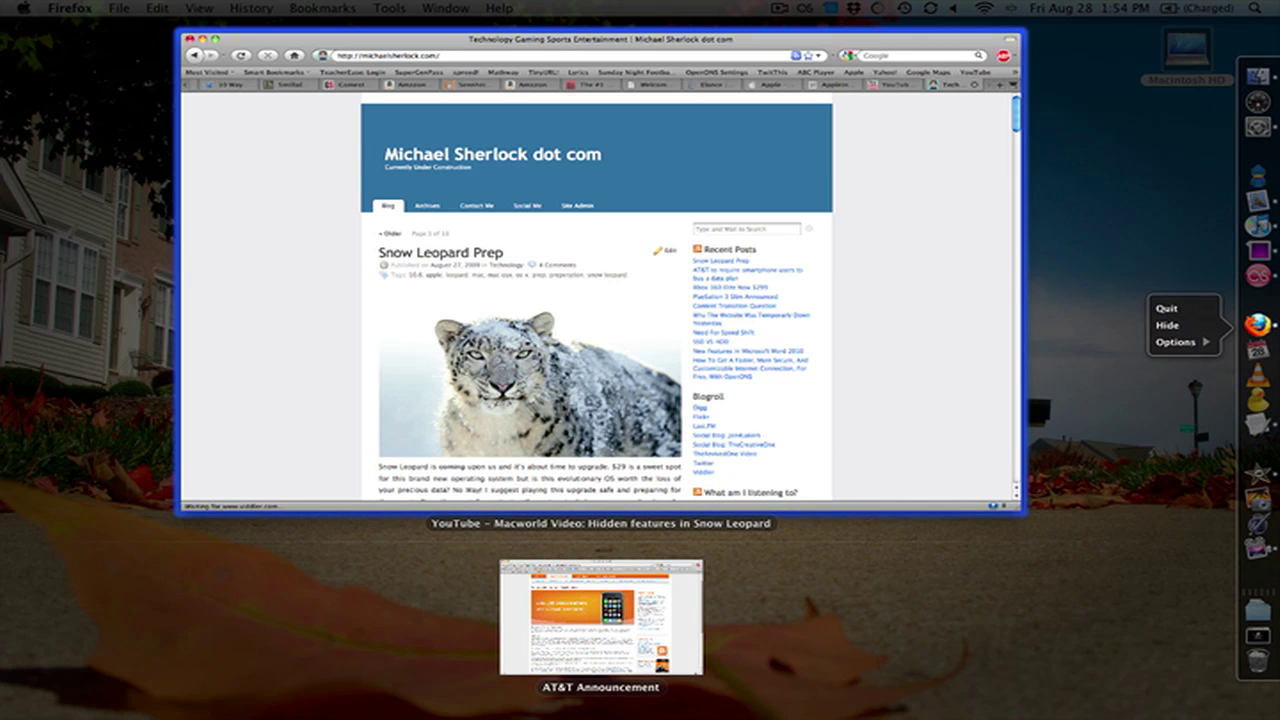
click(550, 475)
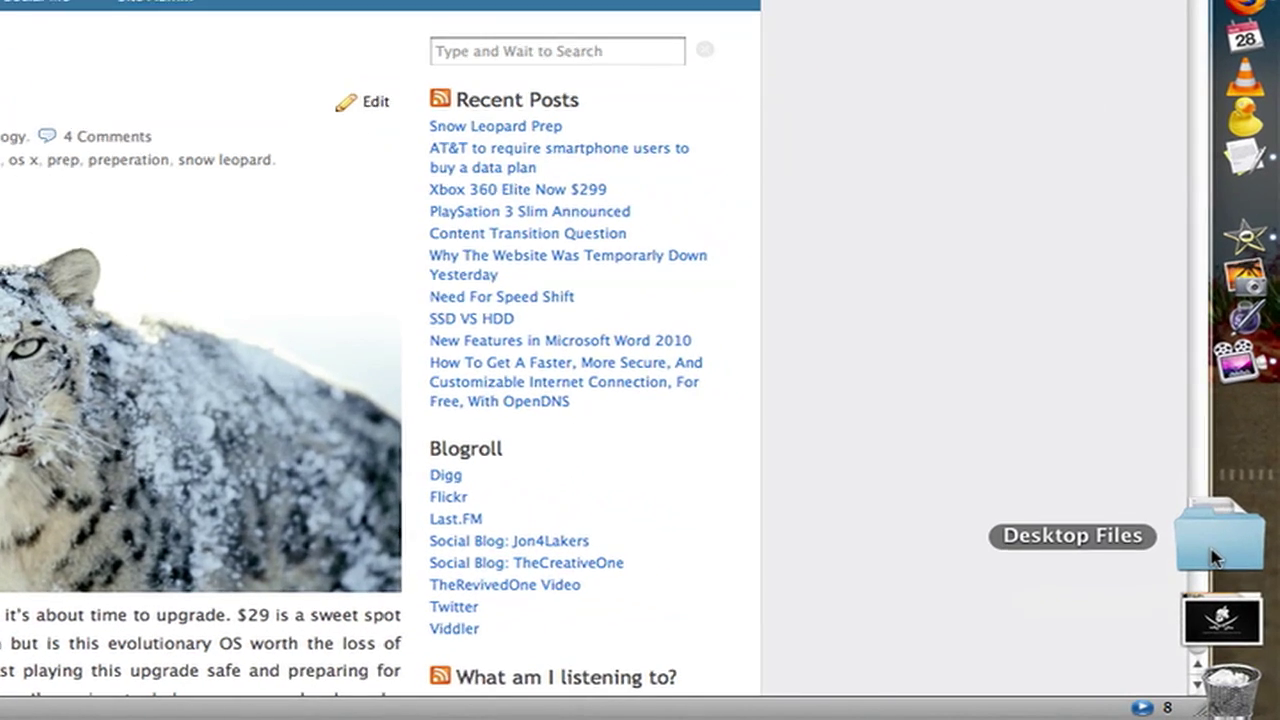
Open the Desktop Files stack in the Dock, browse its Computer Science 3 AP Power Points folder and return to the stack.
click(1212, 558)
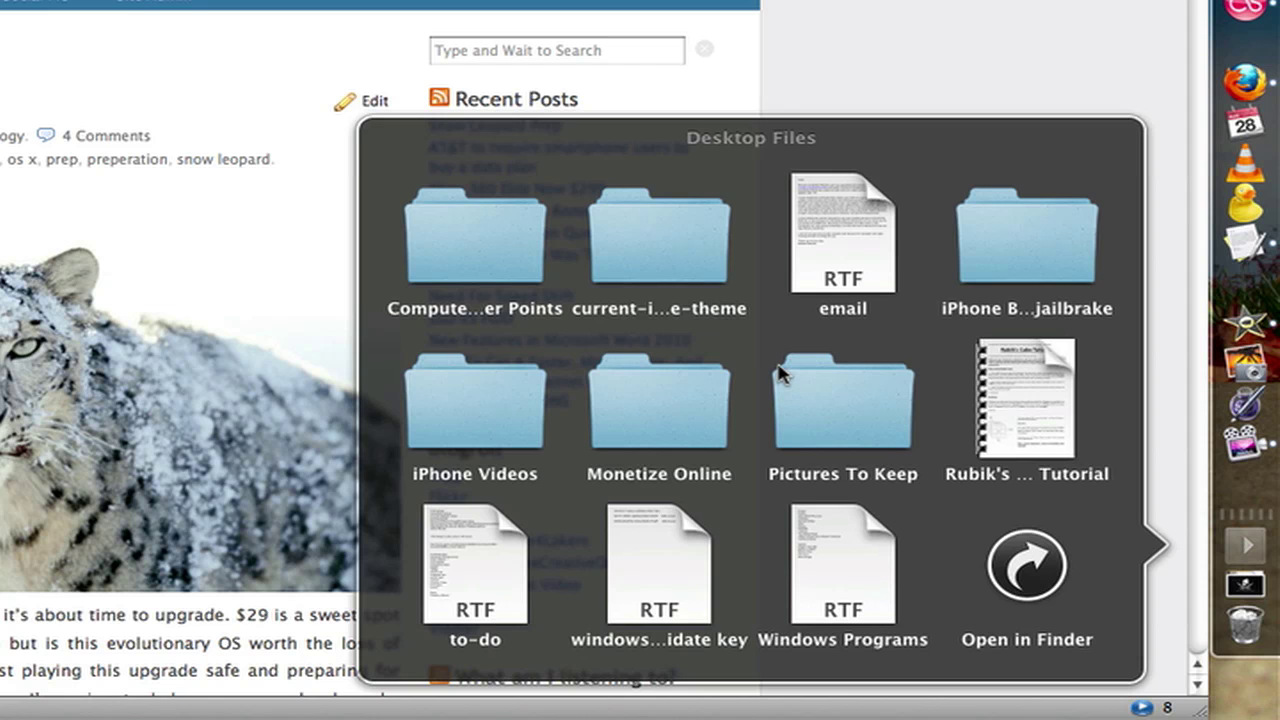
click(465, 219)
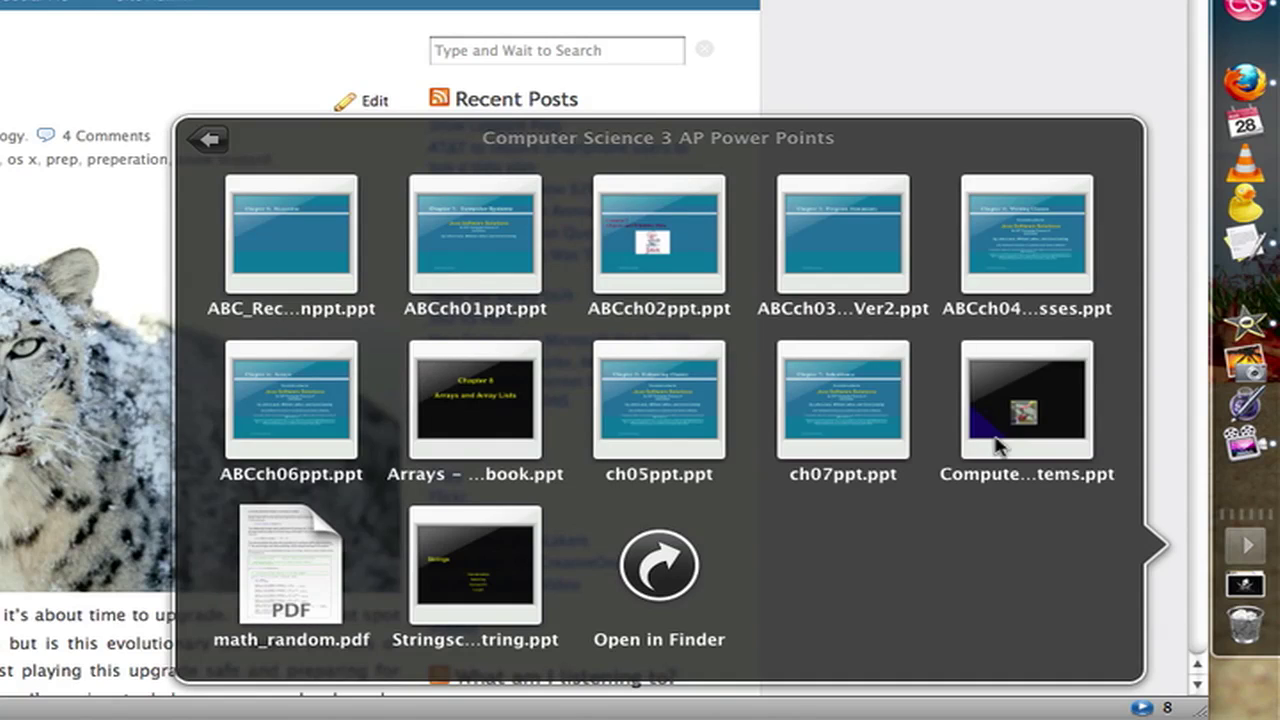
click(208, 139)
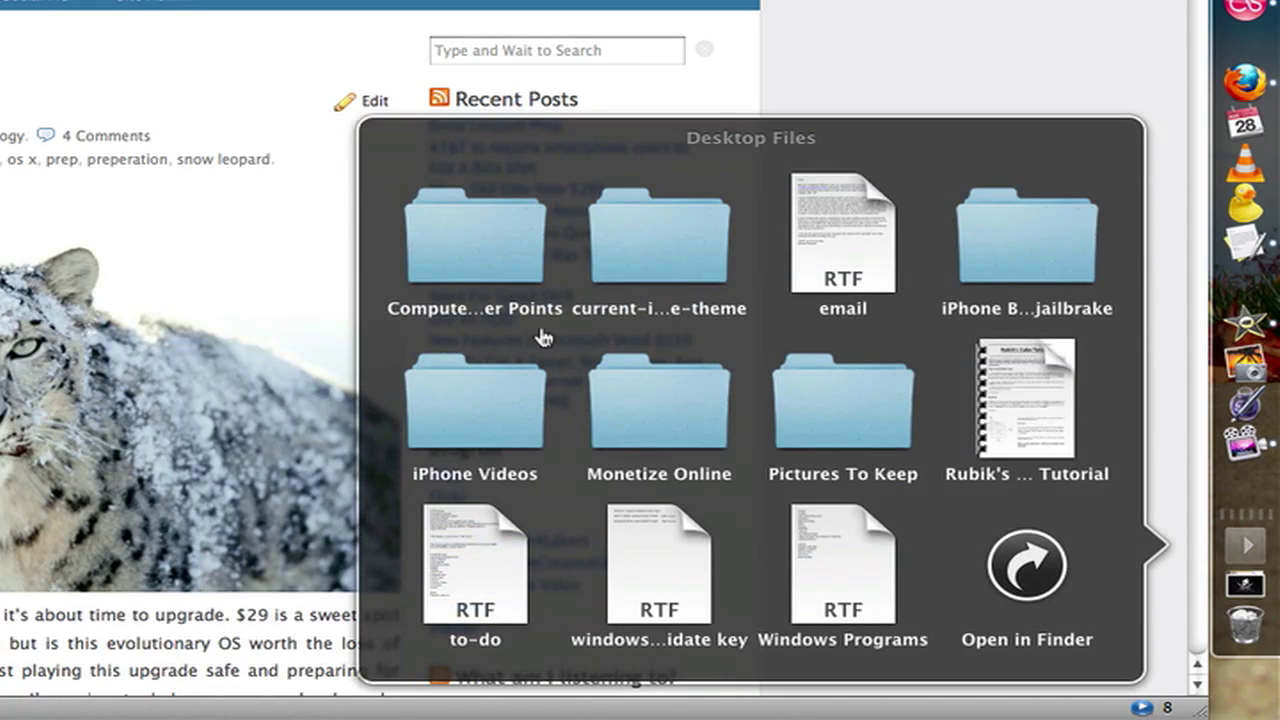
View Picture 1 from the Pictures To Keep folder in the stack and quit Preview.
click(829, 440)
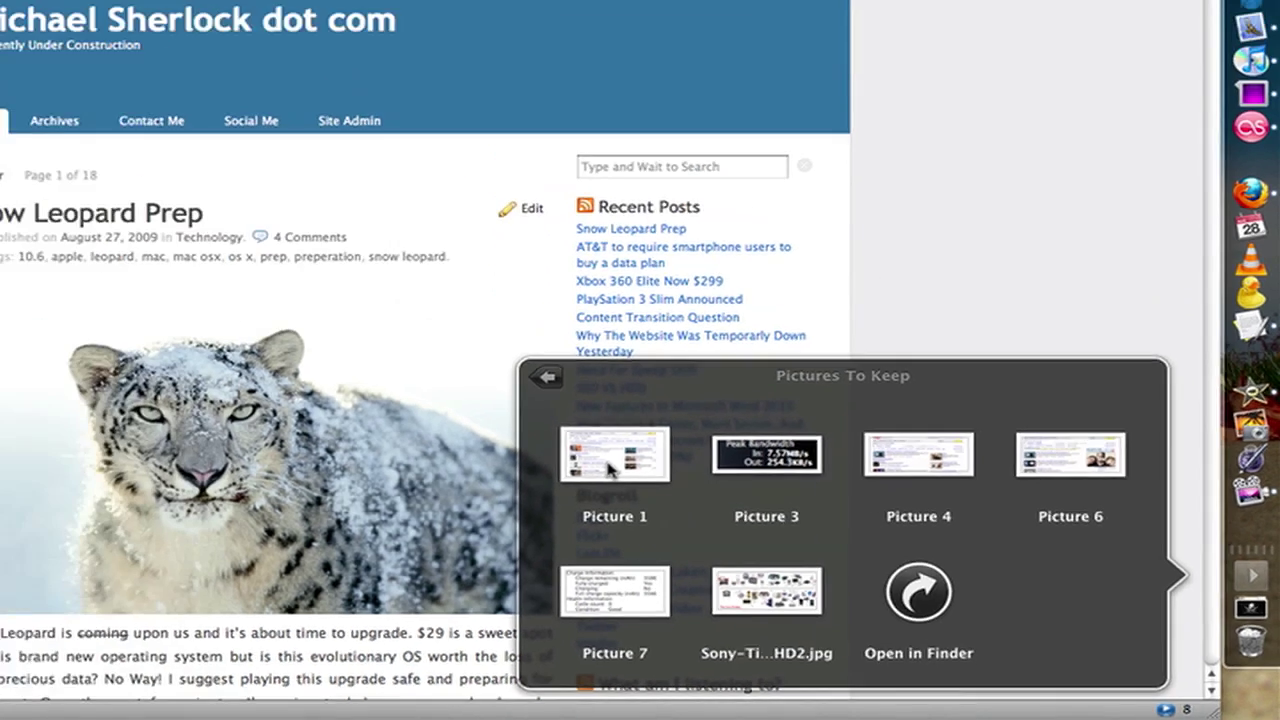
click(610, 470)
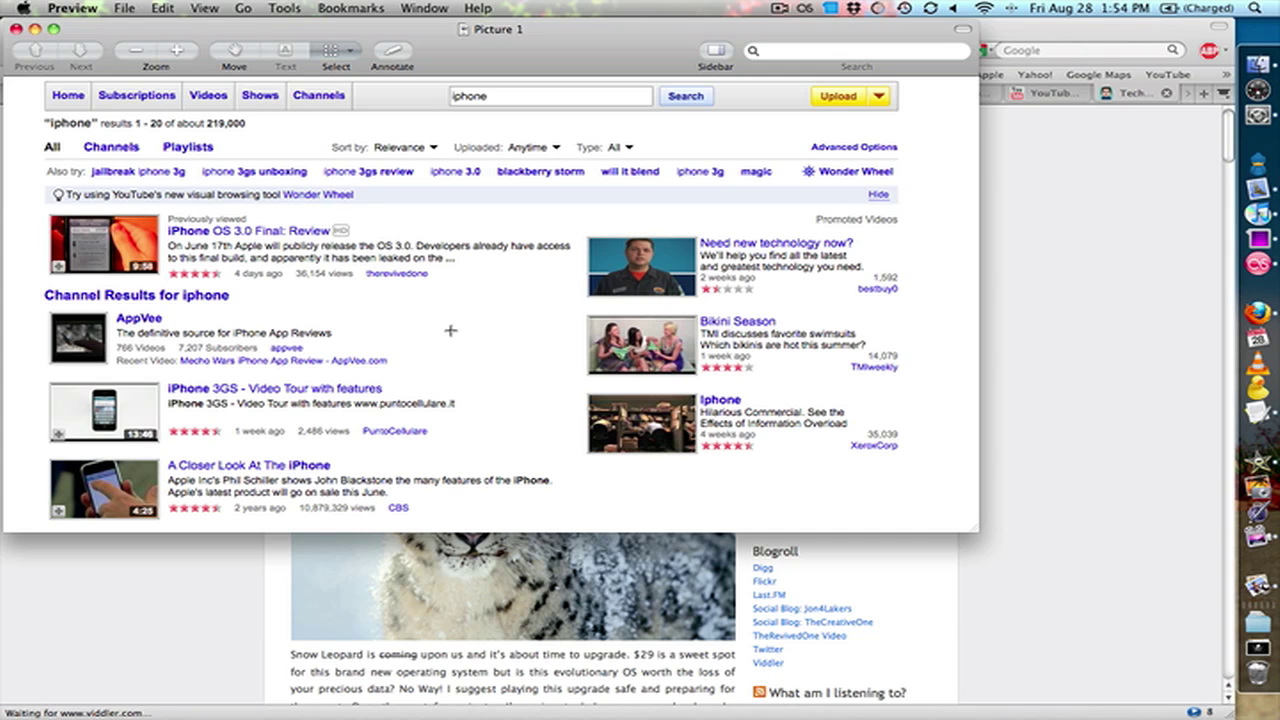
key(super+q)
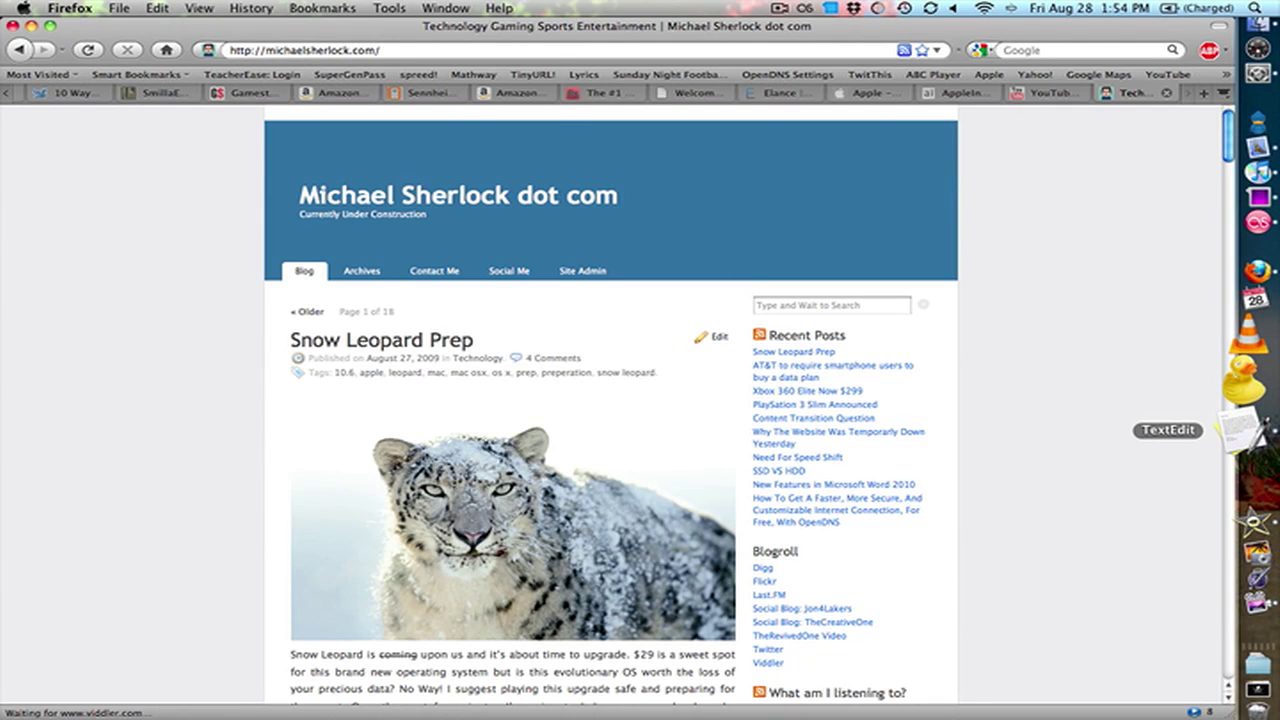
Switch to TextEdit, create a new blank document and bring it to the front through TextEdit's Dock Exposé.
click(1240, 428)
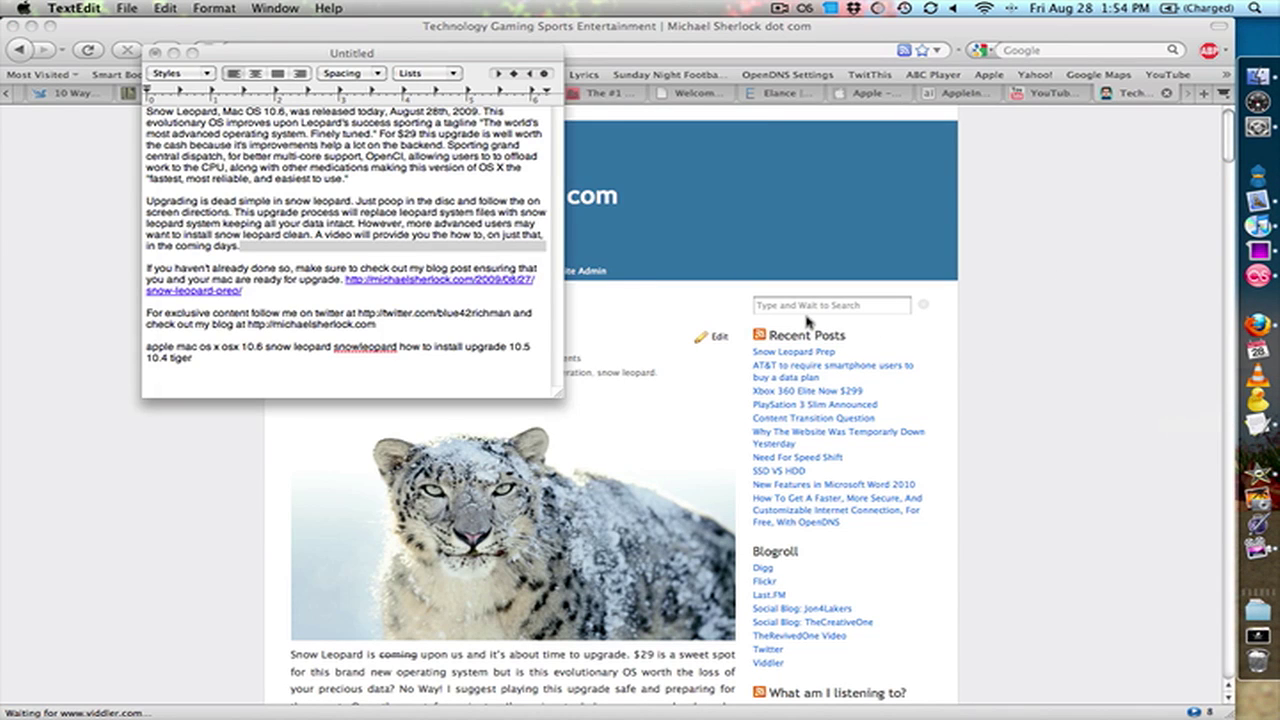
key(super+n)
click(65, 144)
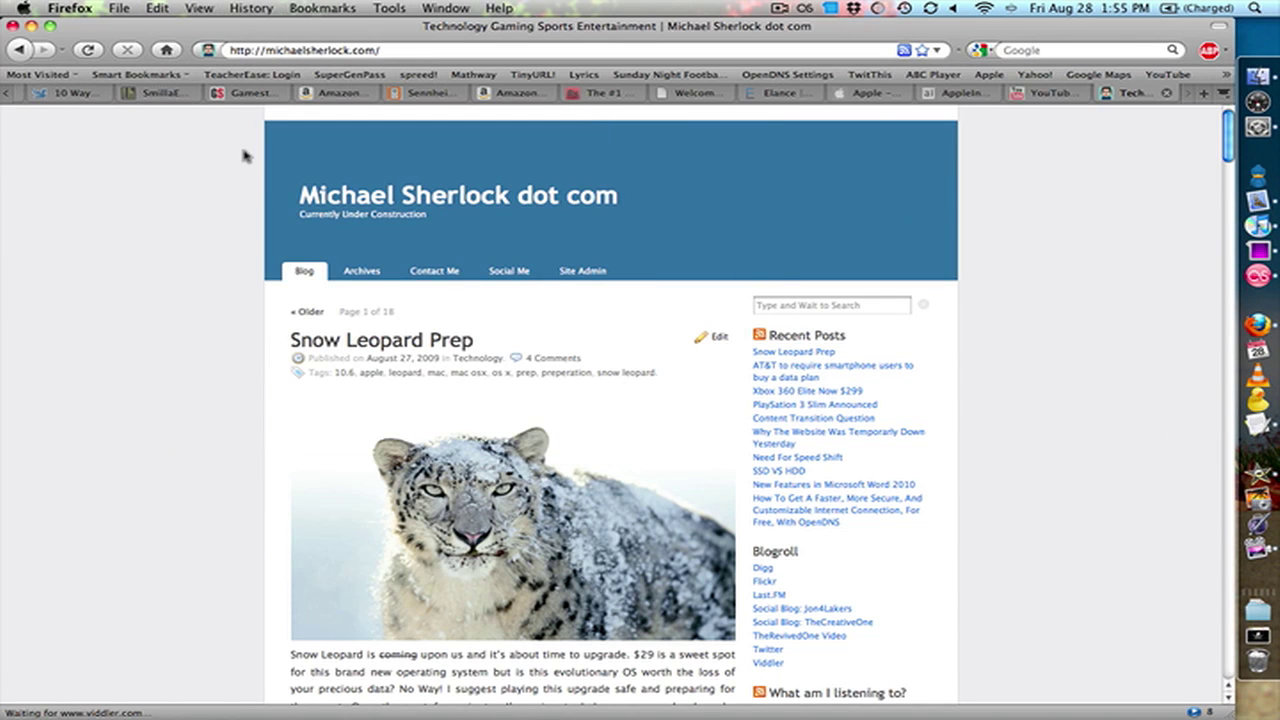
click(1257, 424)
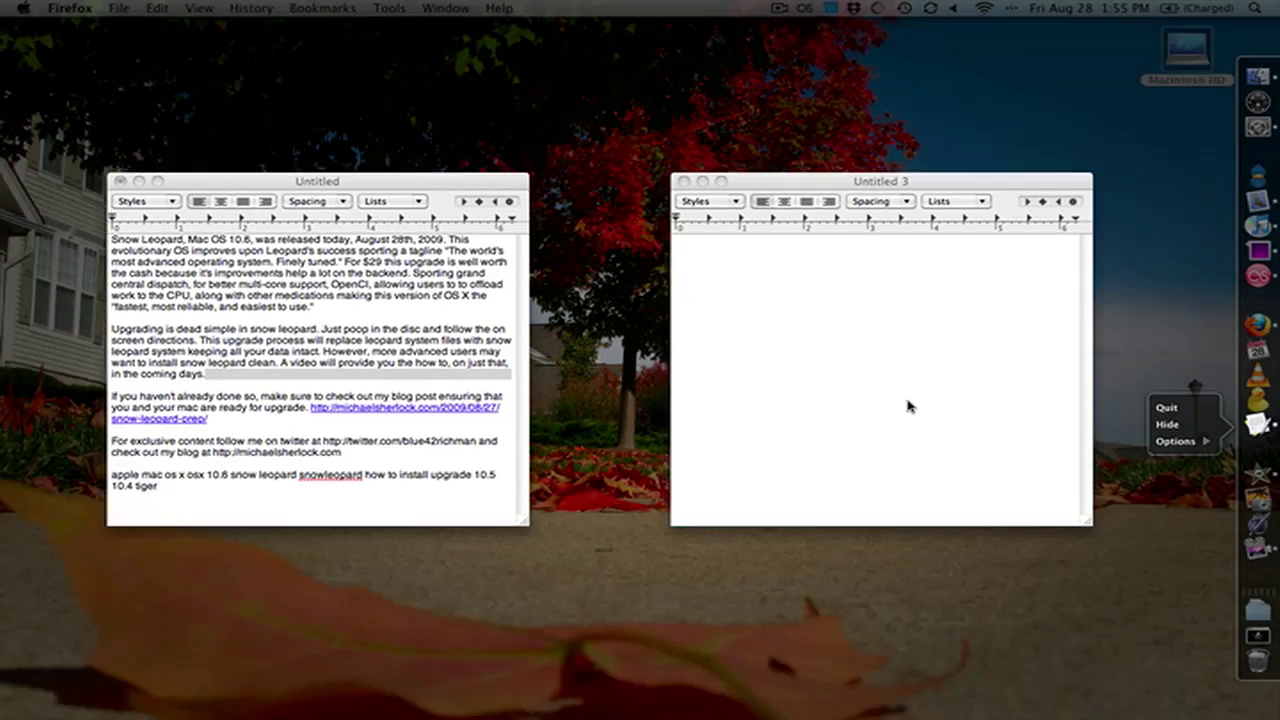
click(908, 405)
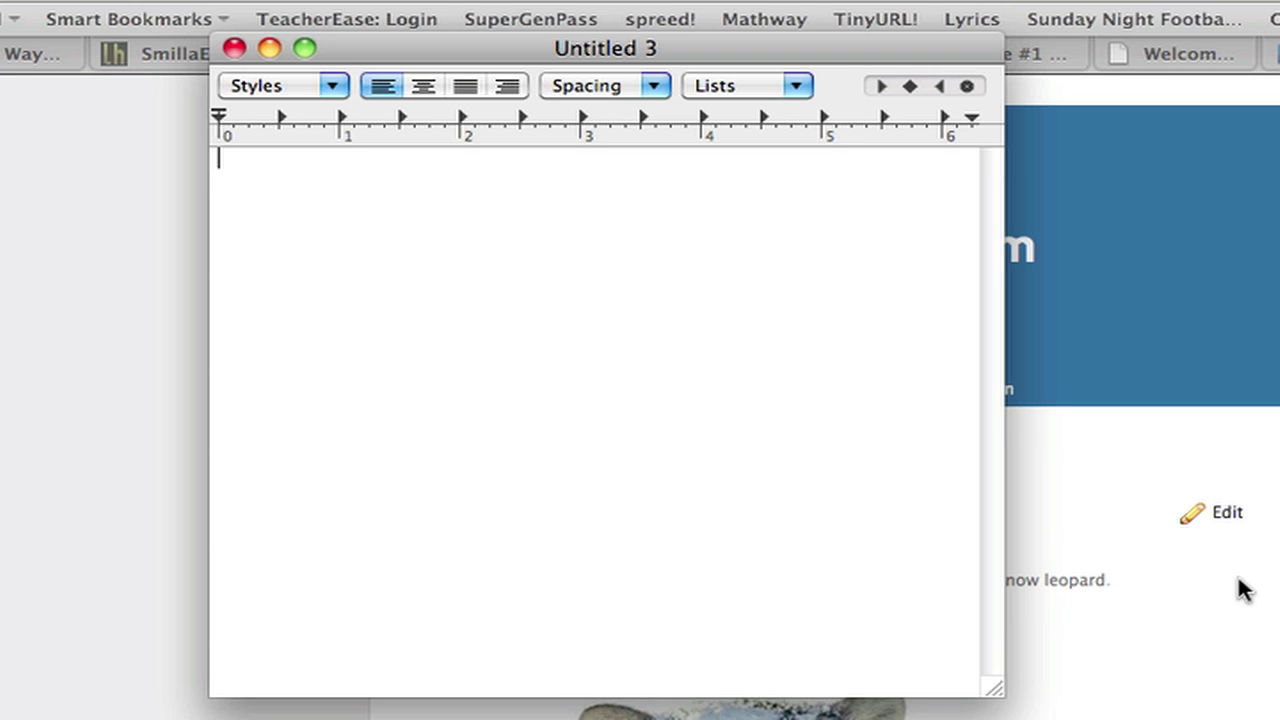
Try the copyright symbol substitution with "(c)" followed by "heisiiejshhsd" in the blank document, and clear the text.
text((c))
key(Return)
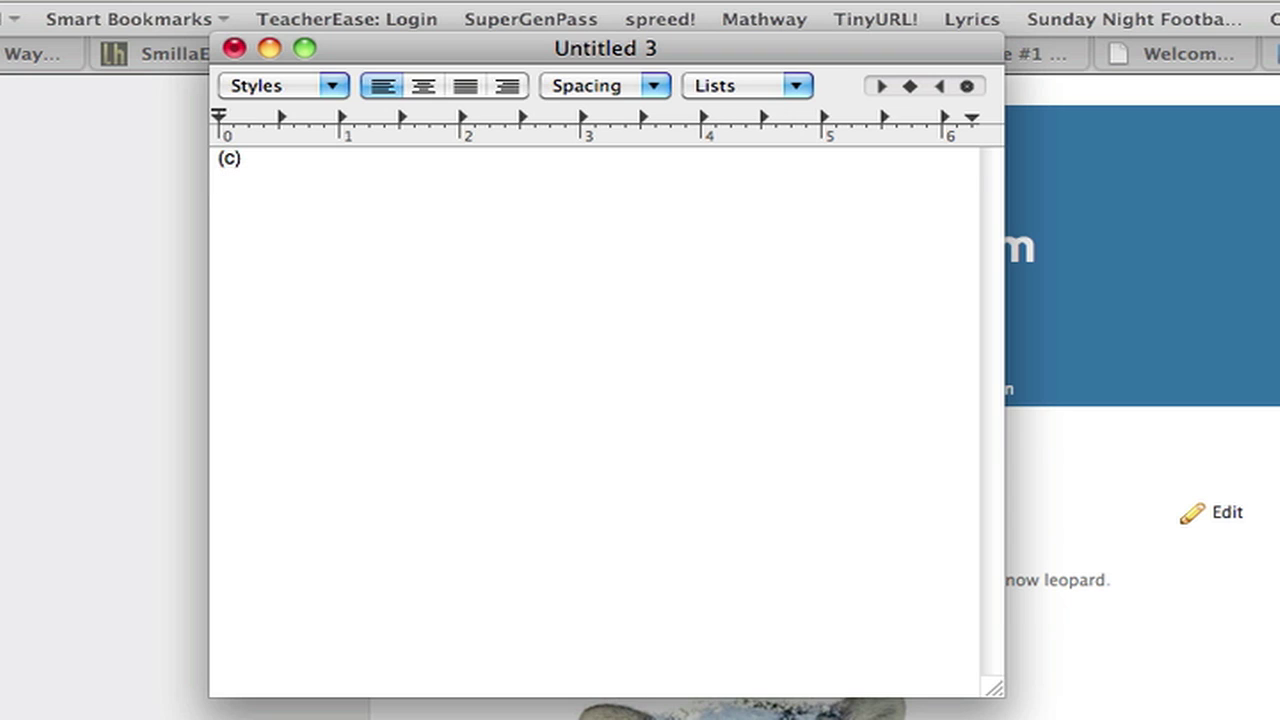
key(BackSpace)
key(BackSpace)
key(BackSpace)
key(BackSpace)
text(c) heisiiejs)
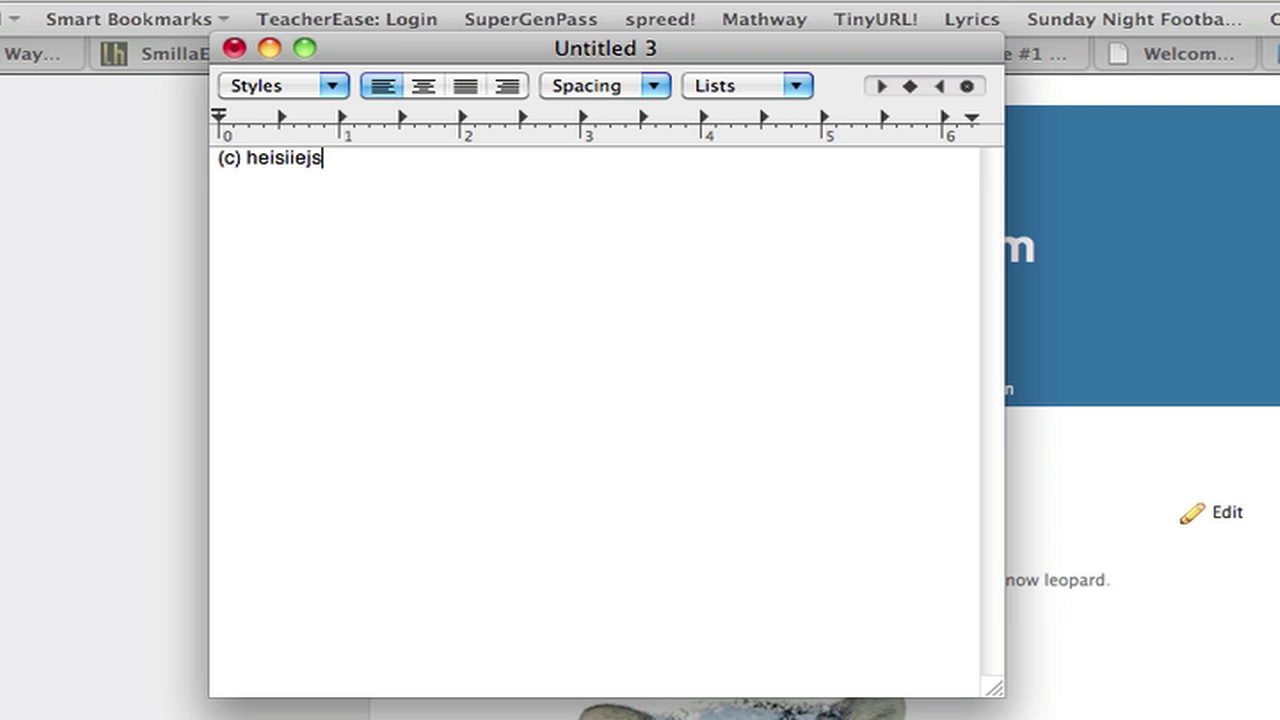
text(hhsd)
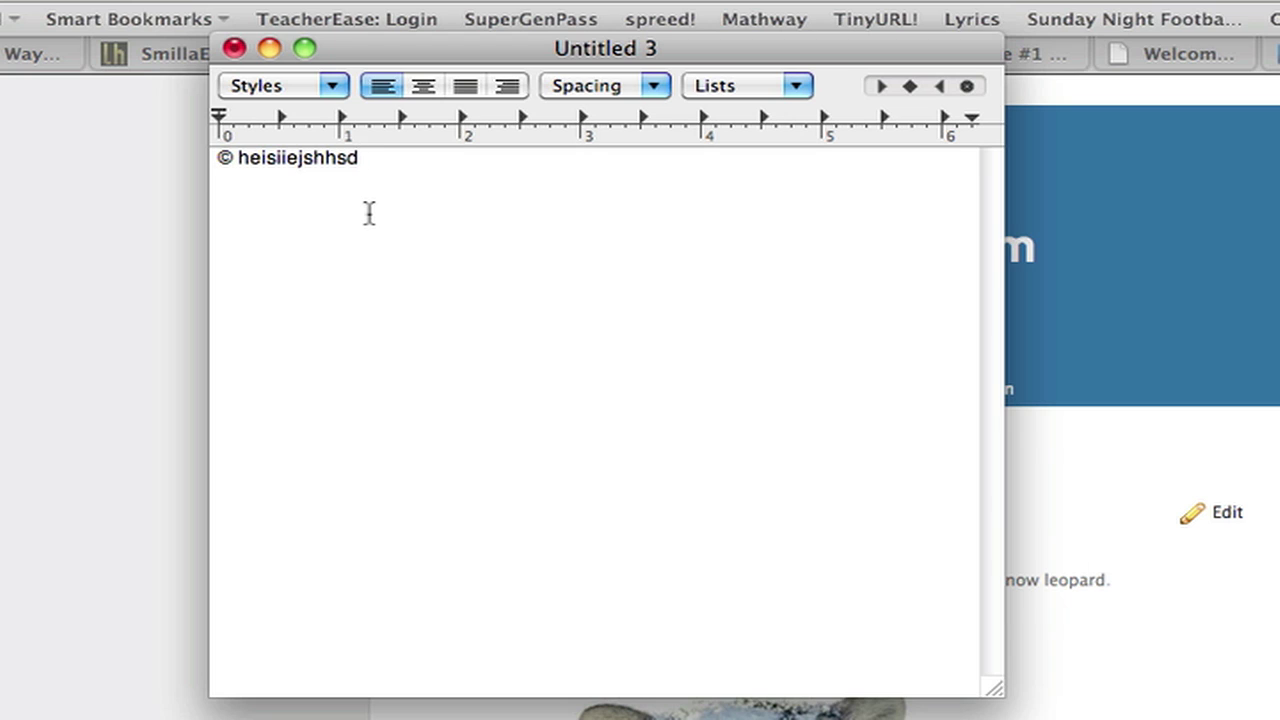
key(super+a)
key(BackSpace)
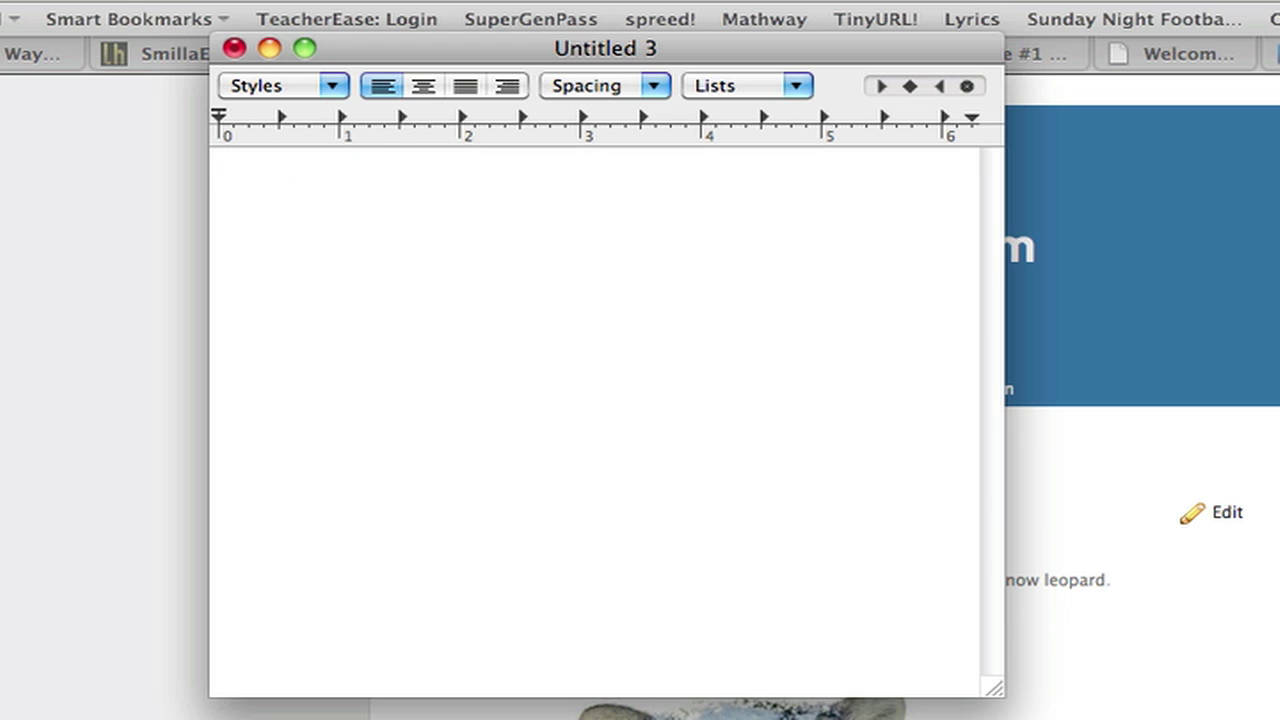
Try the registered trademark substitution with "(r) second" in the document, and delete the text.
text((r) )
text(second)
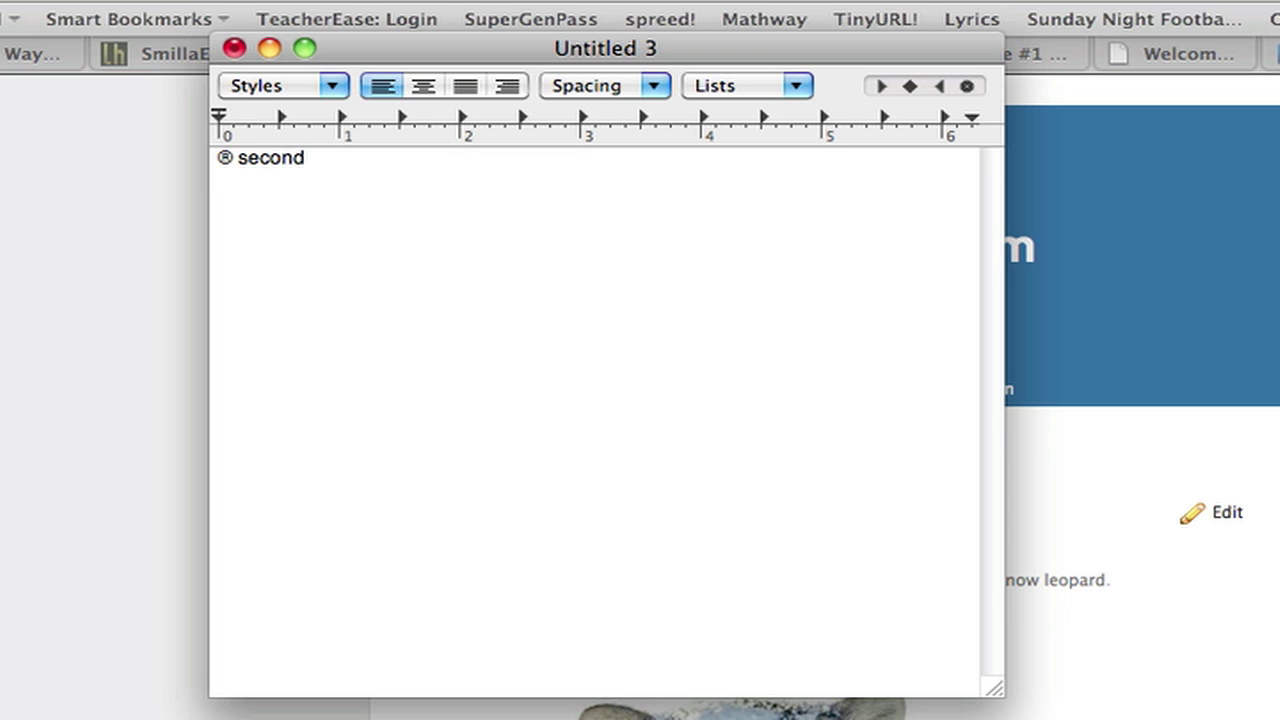
key(BackSpace)
key(BackSpace)
key(BackSpace)
key(BackSpace)
key(BackSpace)
key(BackSpace)
key(BackSpace)
key(BackSpace)
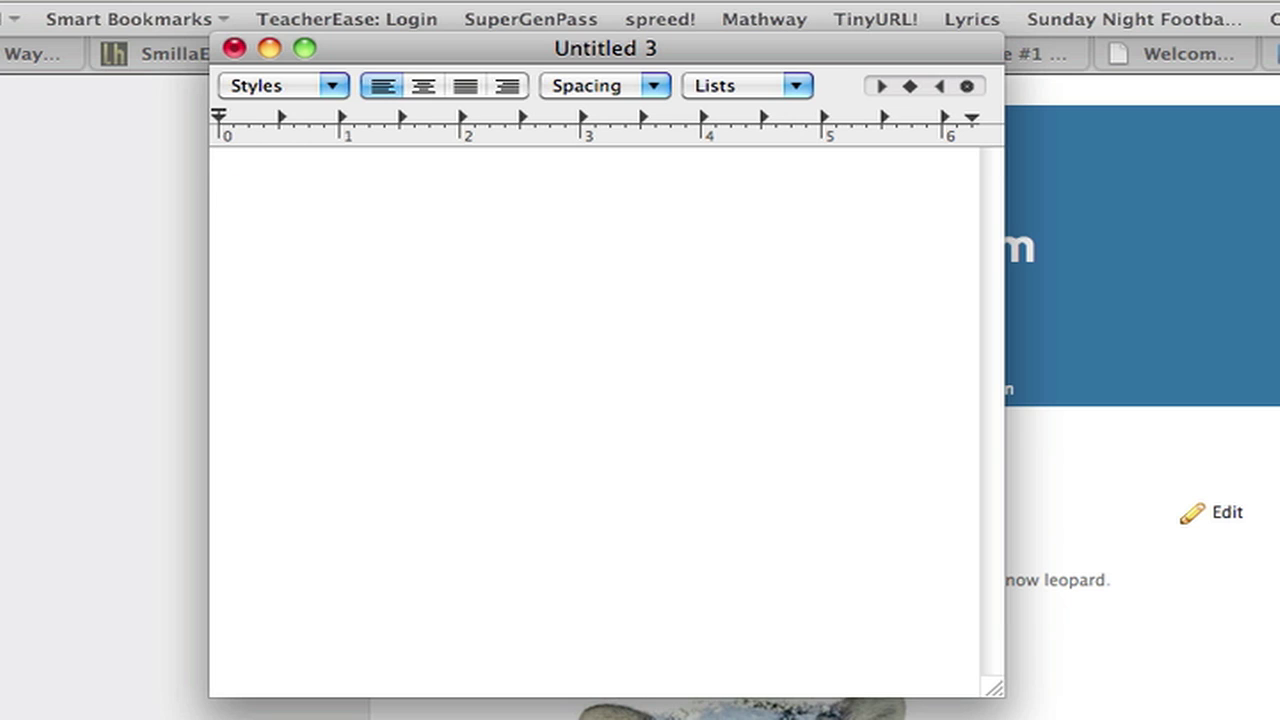
Try the fraction substitution with "1/2" in the document, and clear all the text.
text(1/2)
key(Return)
drag(400, 157, 205, 143)
key(Right)
text(sh)
key(super+a)
key(BackSpace)
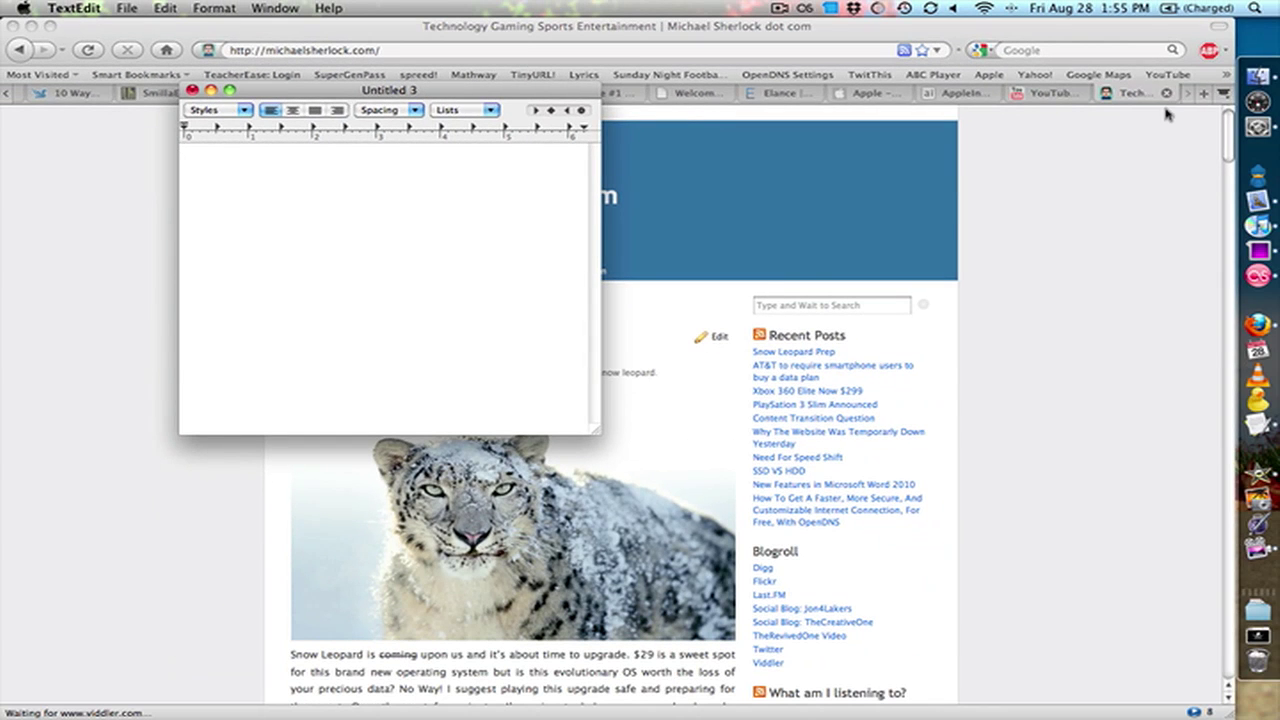
Switch to System Preferences and examine the Text settings under Language & Text.
click(1257, 203)
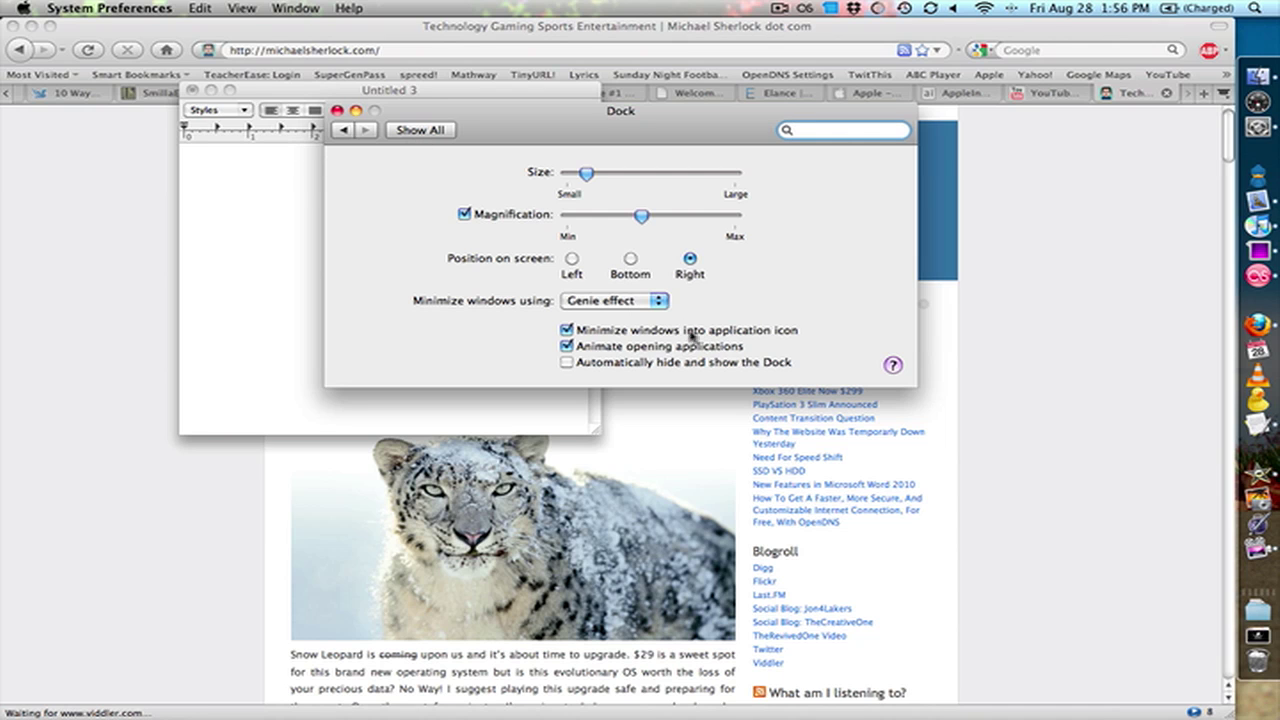
click(640, 333)
click(418, 131)
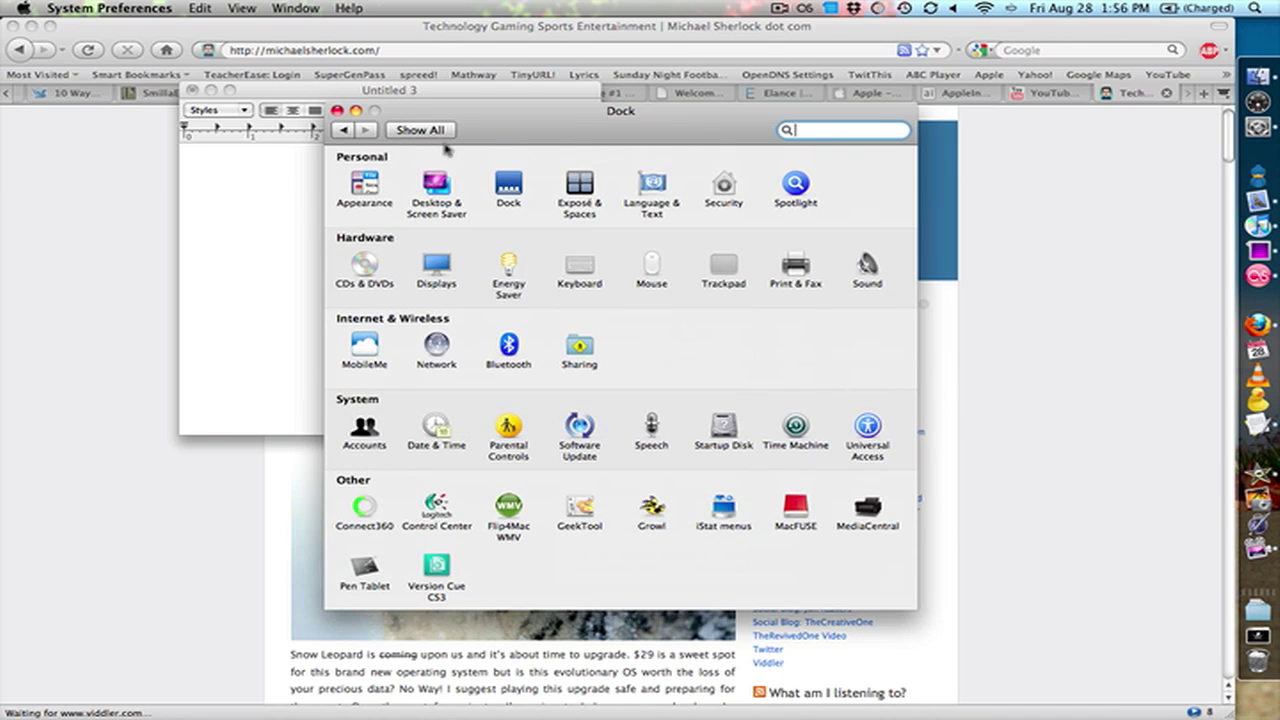
click(657, 196)
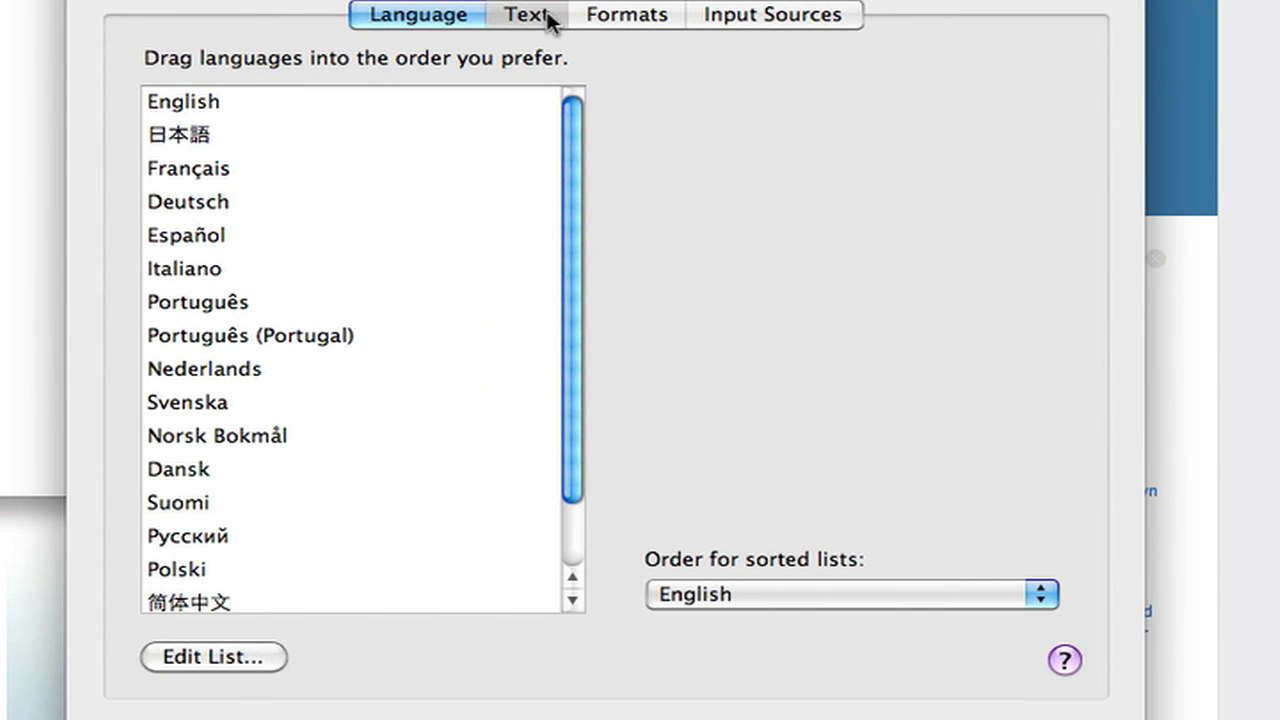
click(548, 15)
scroll(340, 320, down, 4)
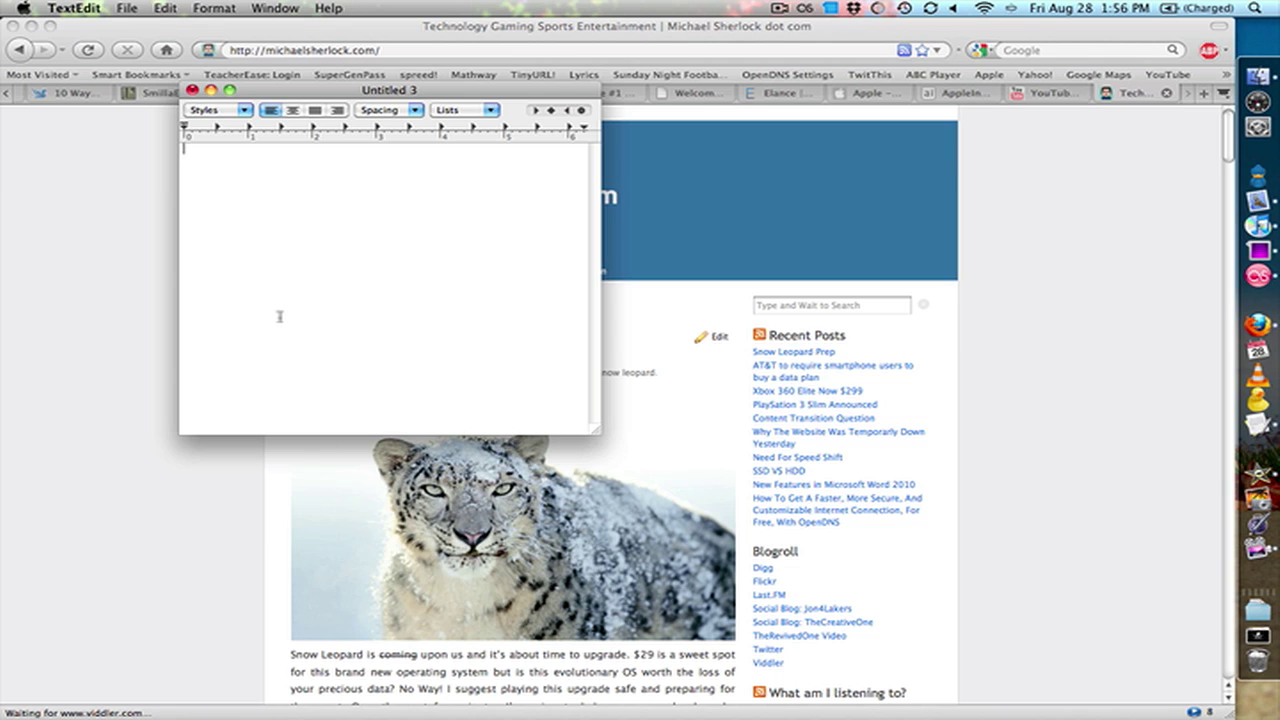
Enter "Mac can talk" in the Untitled 3 TextEdit document and select all of the text.
text(MAc can)
key(super+a)
text(Mac can talk)
key(super+a)
View the TextEdit services available for the selected text without running any of them.
click(124, 7)
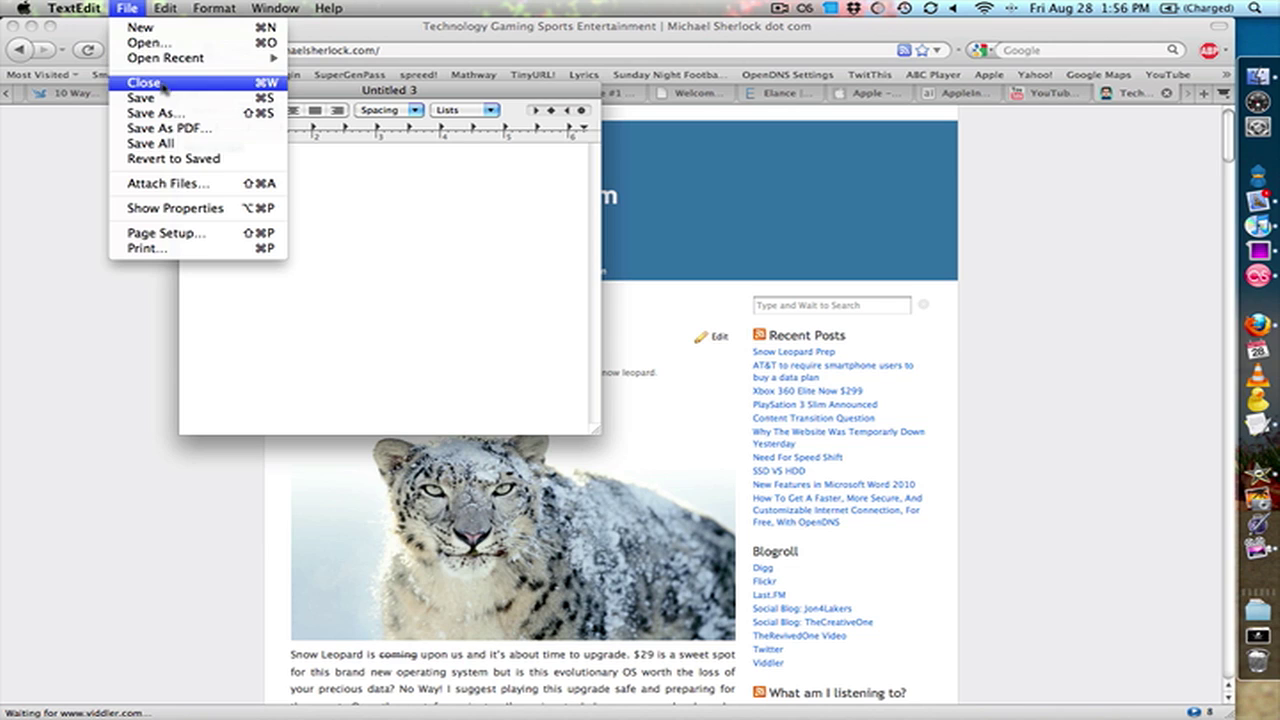
mouse_move(88, 88)
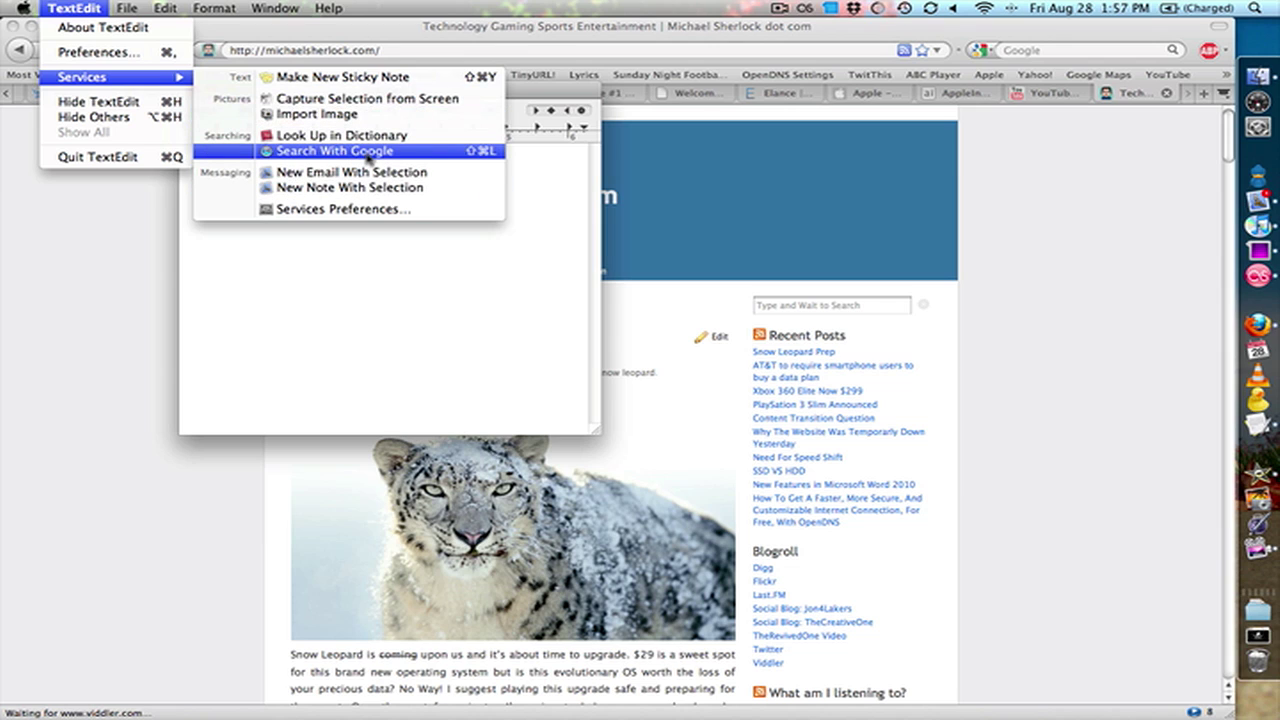
click(423, 266)
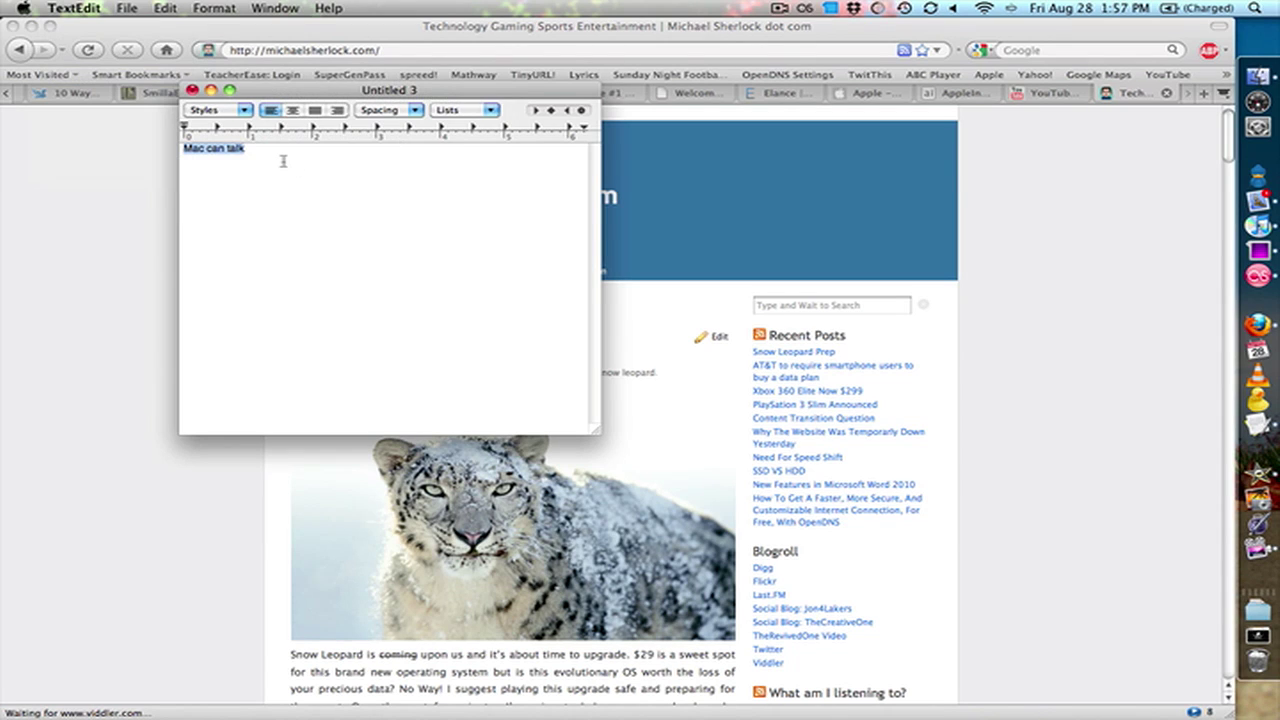
Have the selected text "Mac can talk" read aloud with the Speech command.
right_click(217, 148)
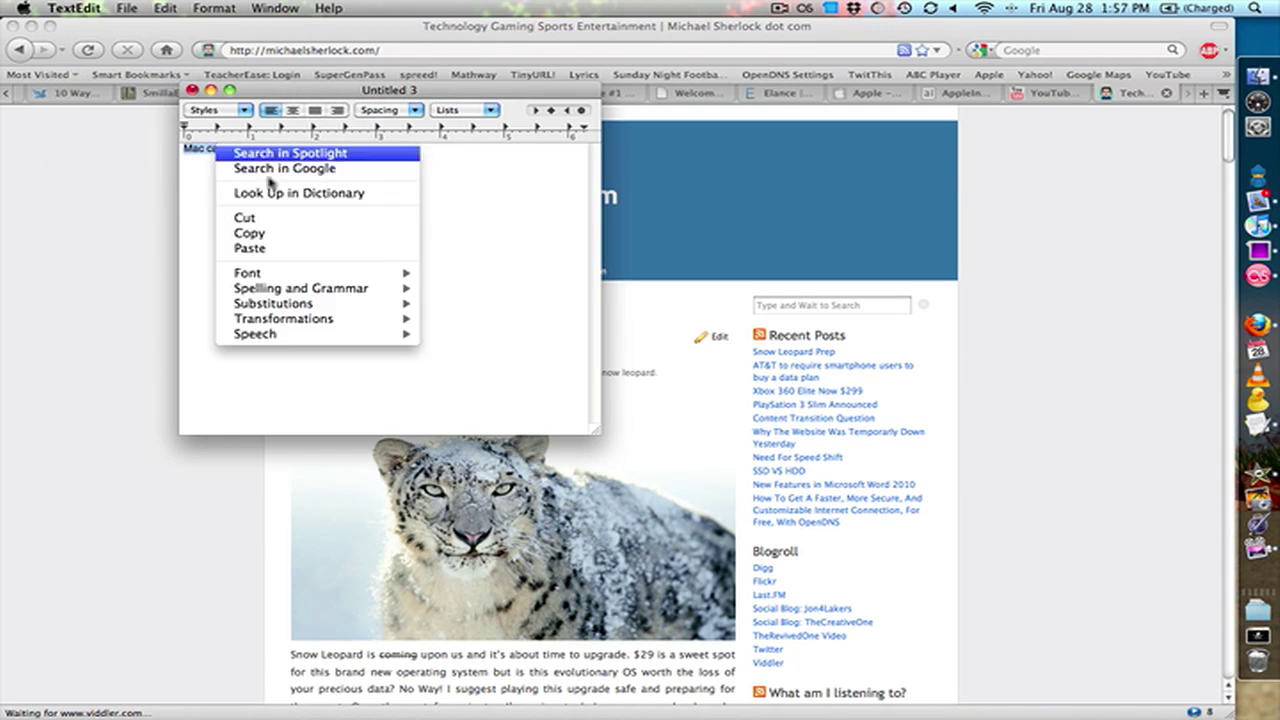
mouse_move(395, 341)
click(440, 335)
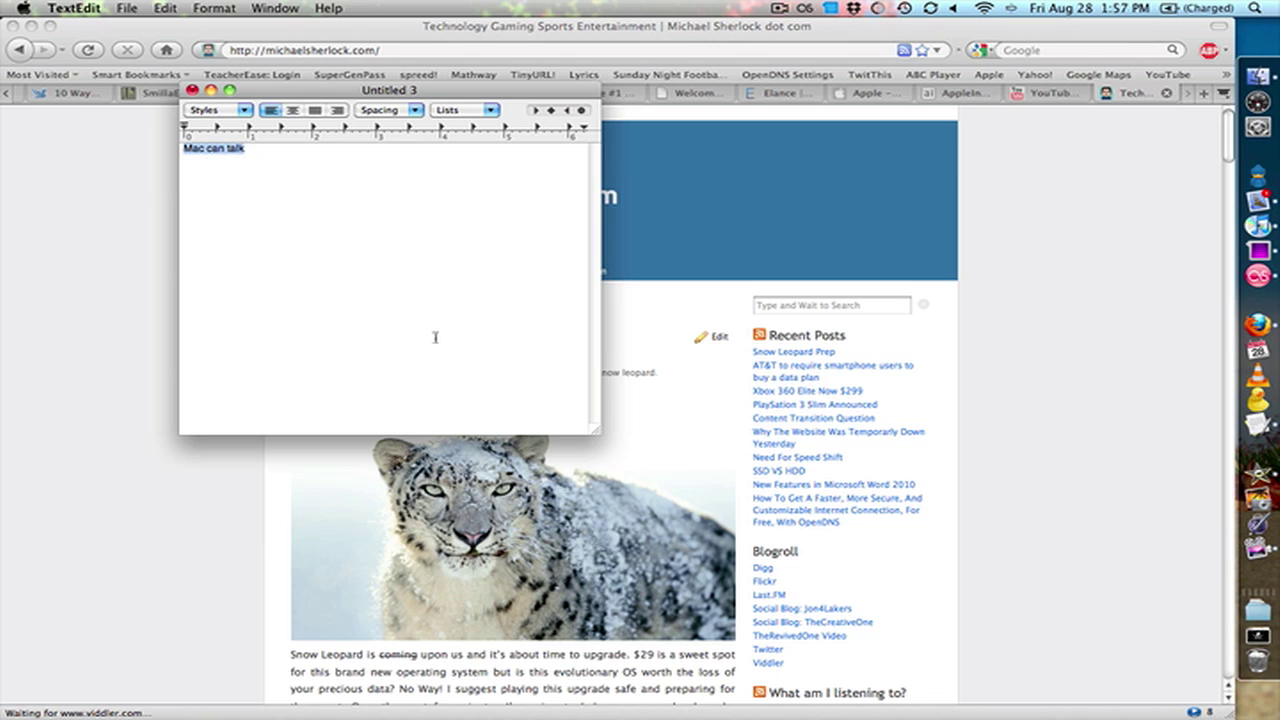
Deselect the text, check which TextEdit services are offered without a selection, and hide TextEdit.
click(276, 171)
click(96, 10)
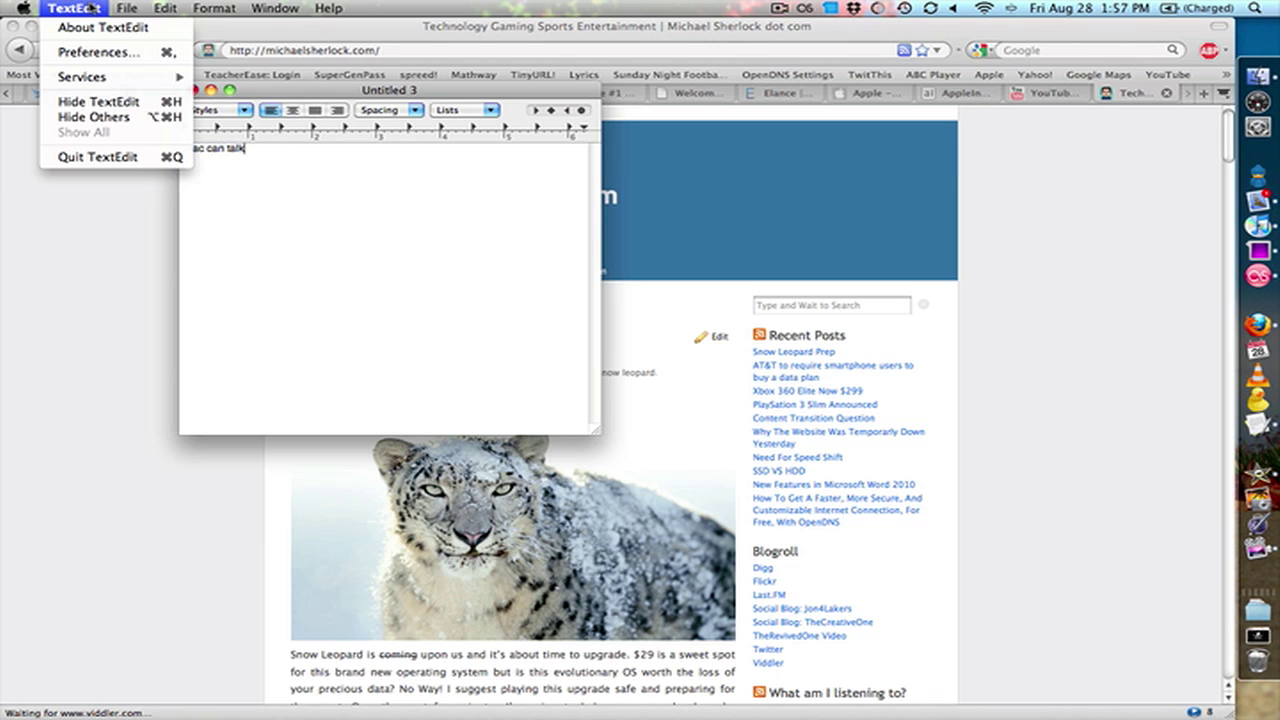
mouse_move(88, 84)
click(112, 101)
View the services available in Firefox and close the list without choosing one.
click(70, 8)
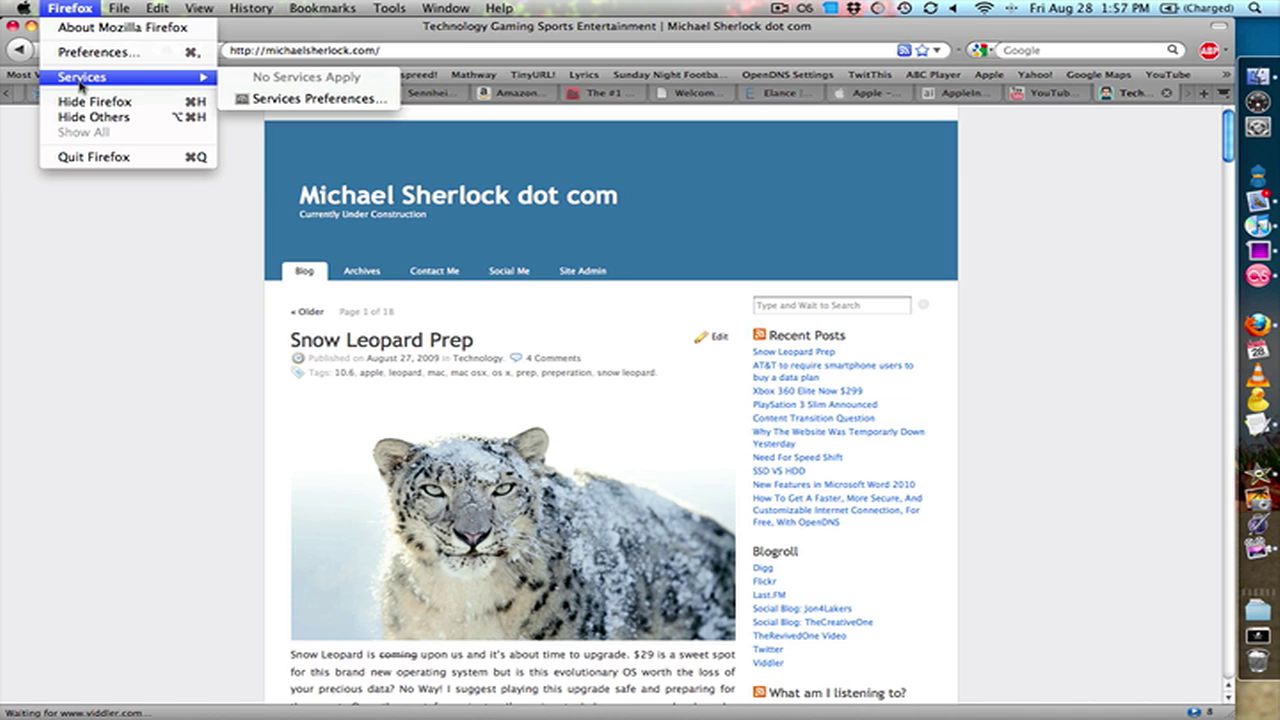
click(224, 304)
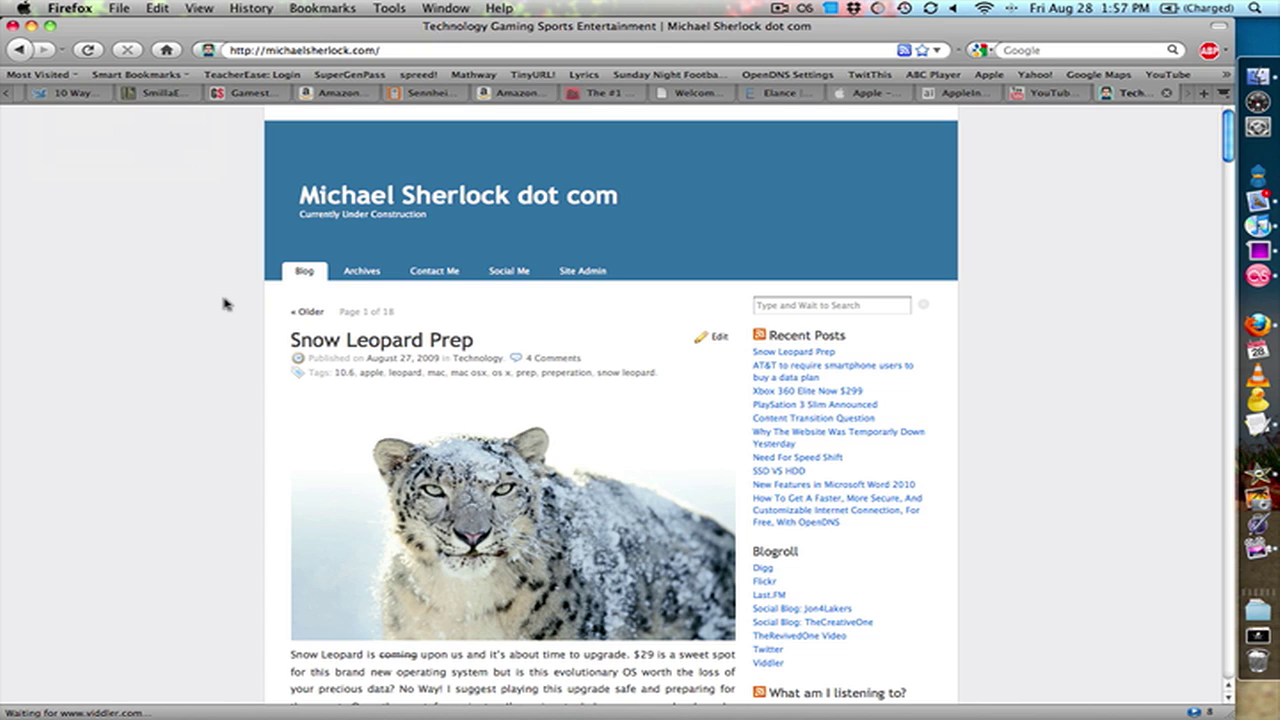